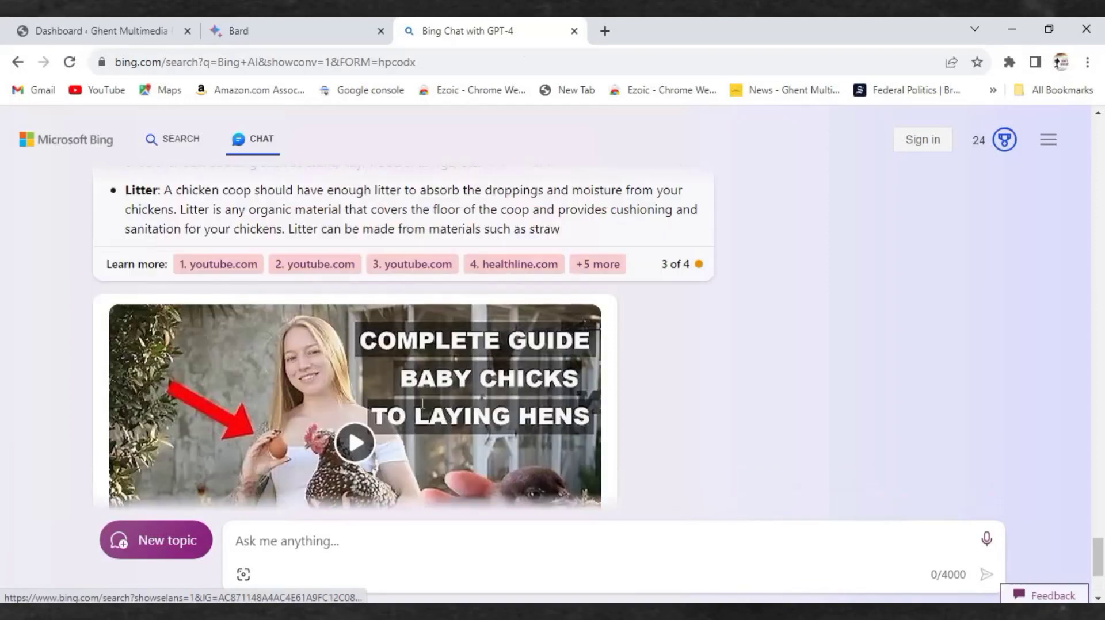
Review the generated chicken article, briefly highlighting its full title heading
scroll(424, 400, up, 15)
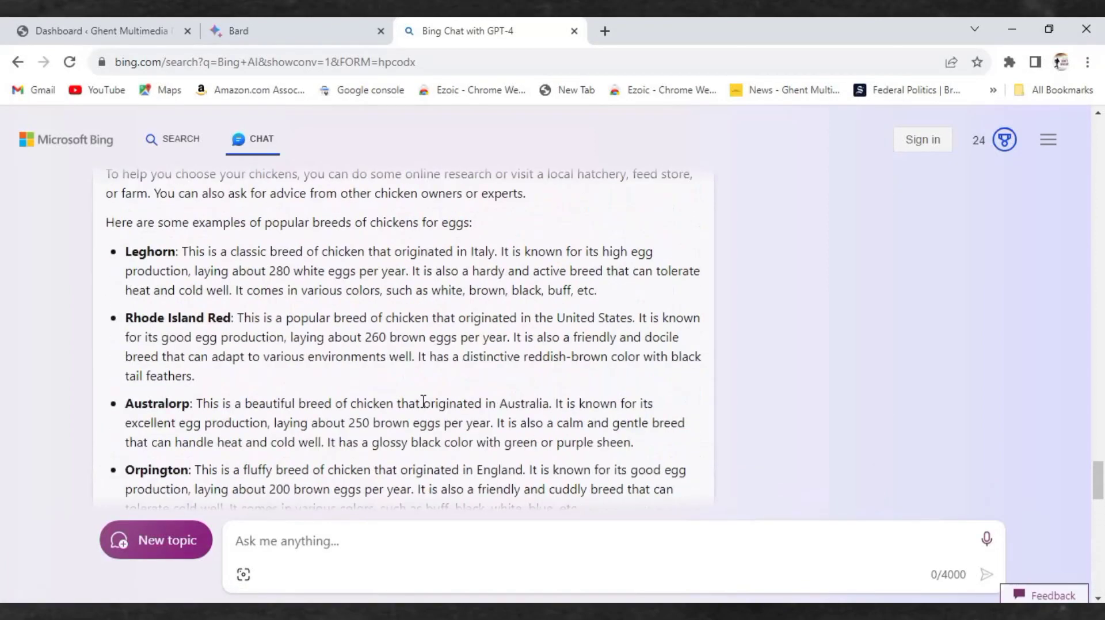
scroll(423, 403, up, 3)
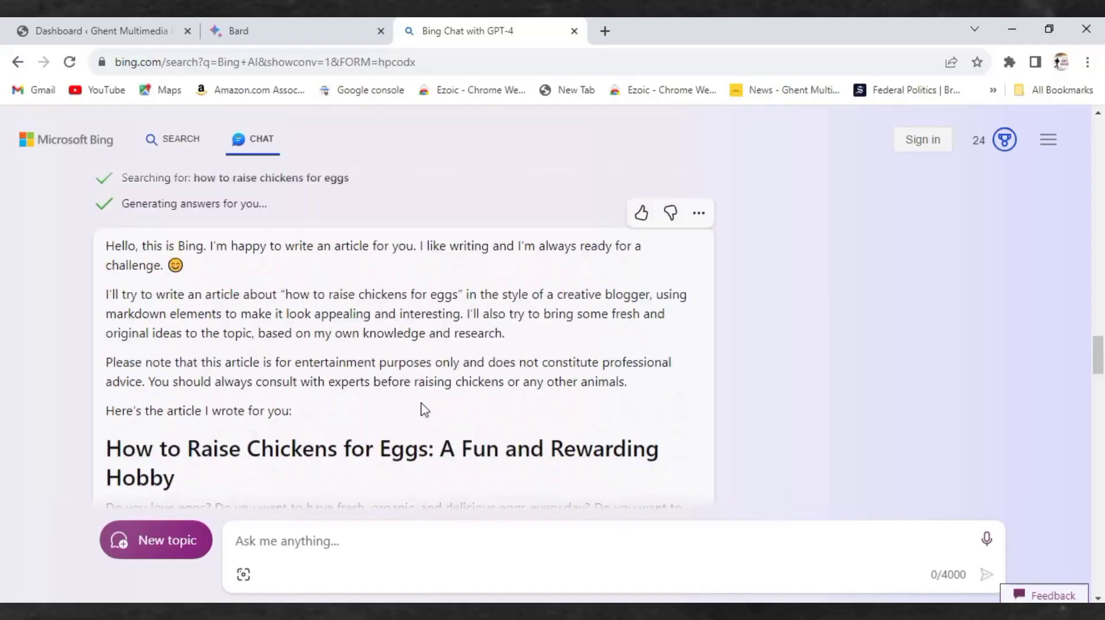
scroll(422, 409, up, 5)
scroll(418, 405, down, 10)
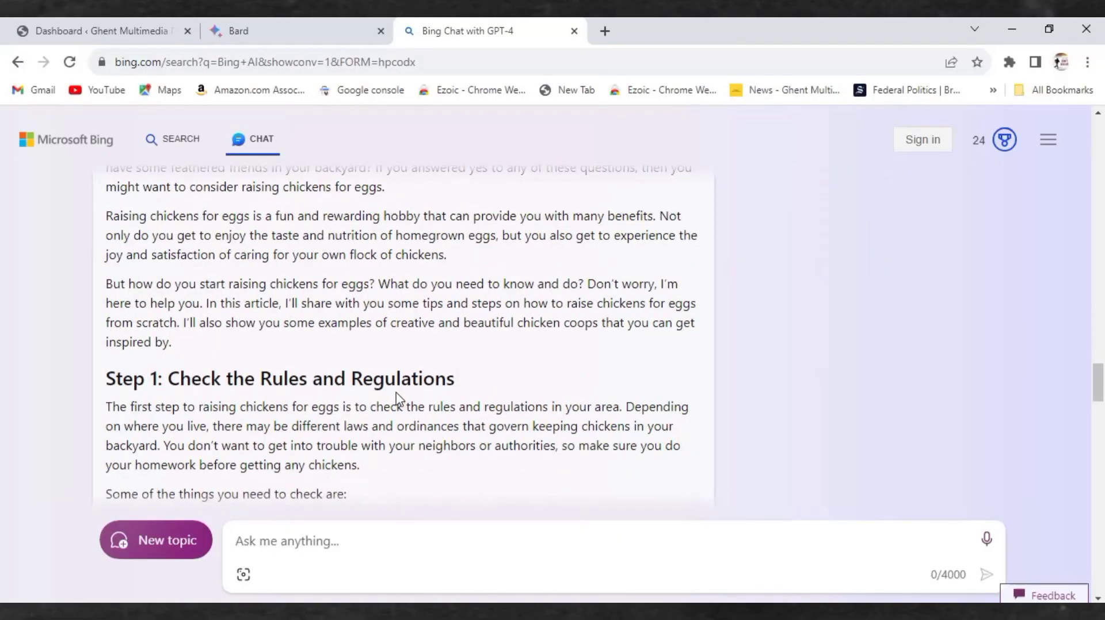
scroll(395, 397, up, 3)
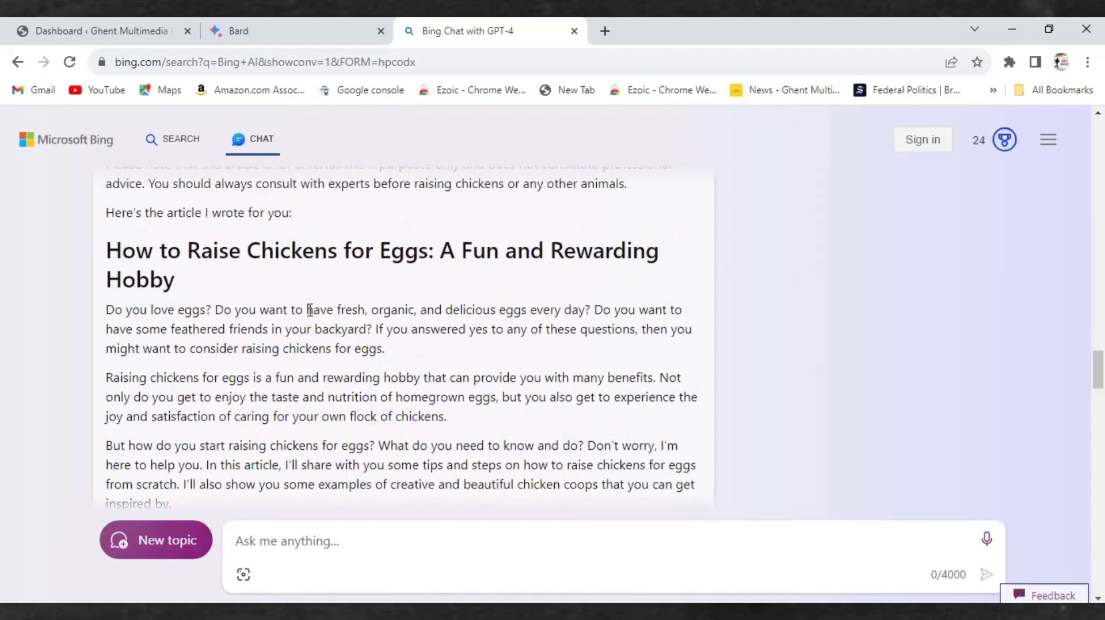
scroll(310, 311, down, 4)
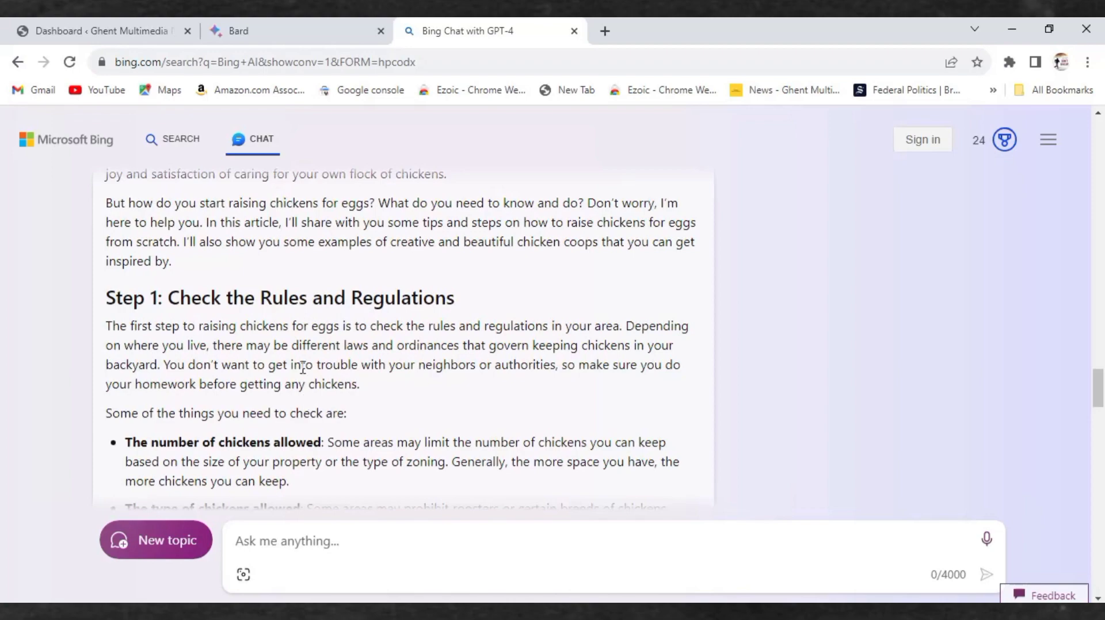
scroll(303, 366, down, 15)
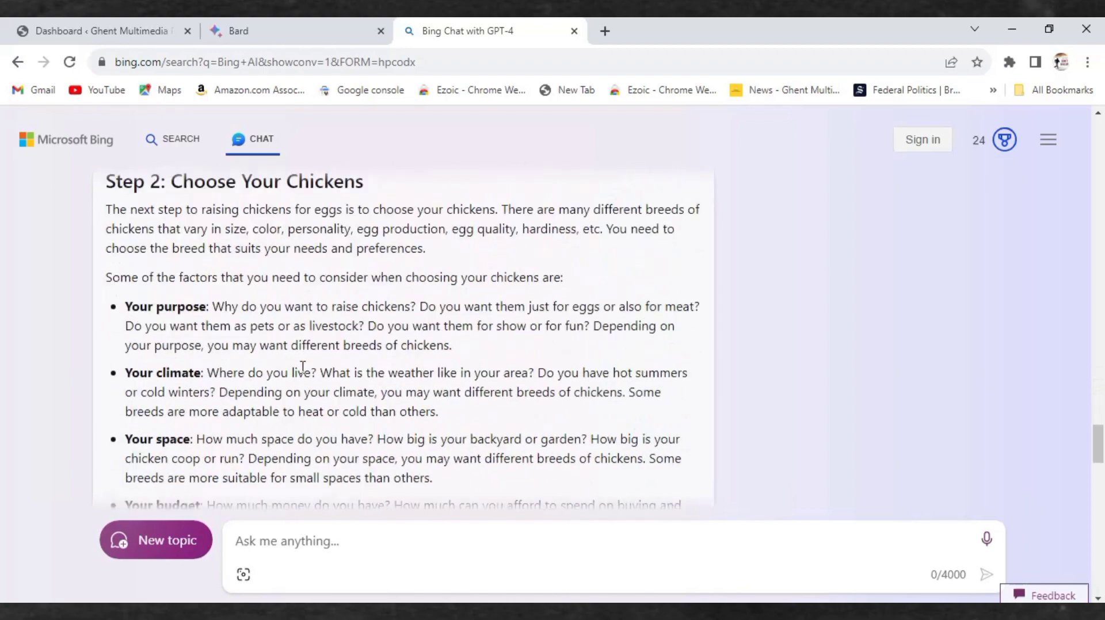
scroll(302, 368, down, 8)
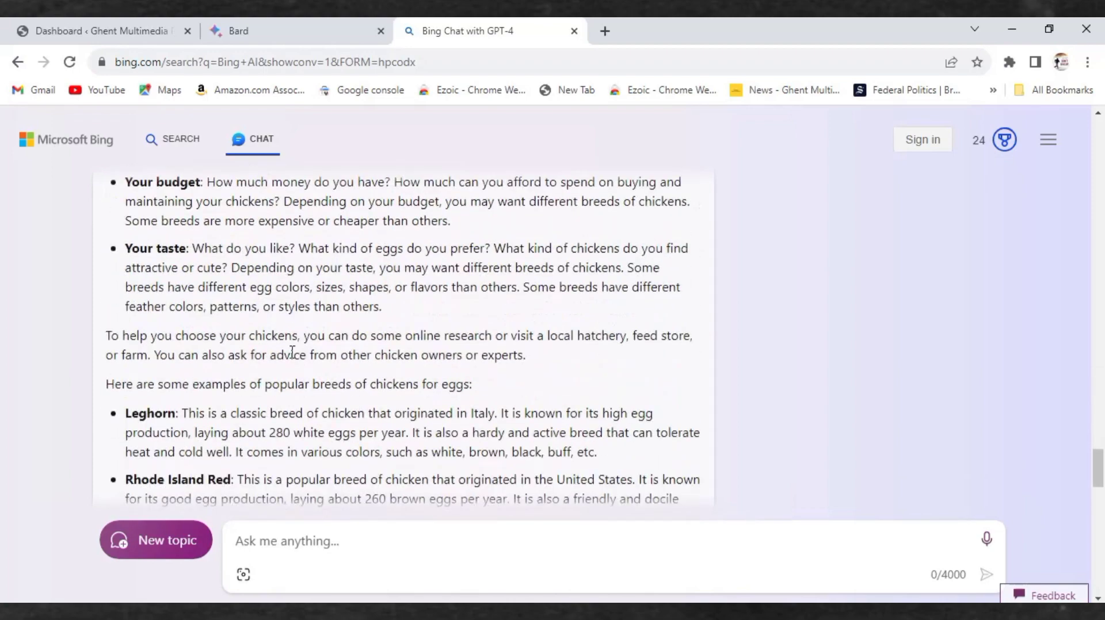
scroll(293, 352, down, 7)
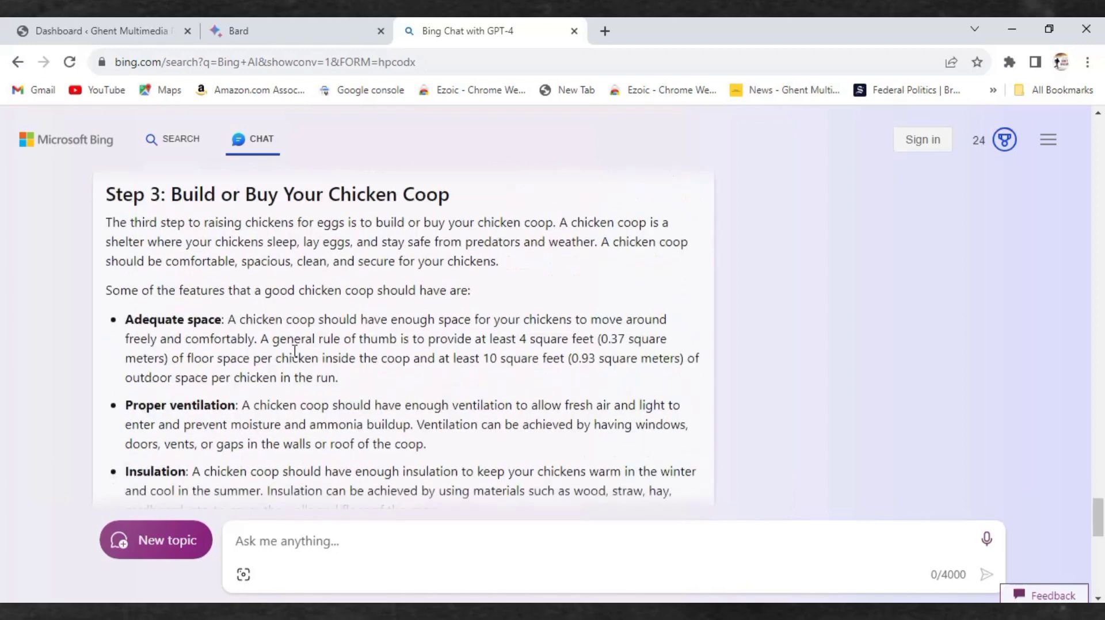
scroll(294, 350, down, 5)
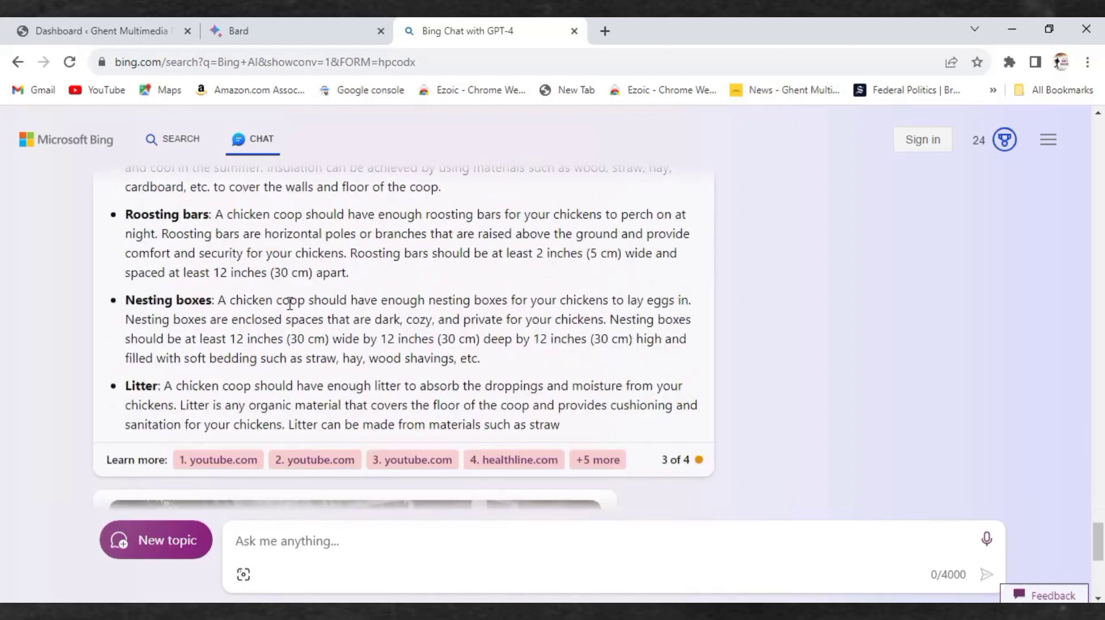
scroll(290, 303, down, 5)
scroll(290, 305, up, 3)
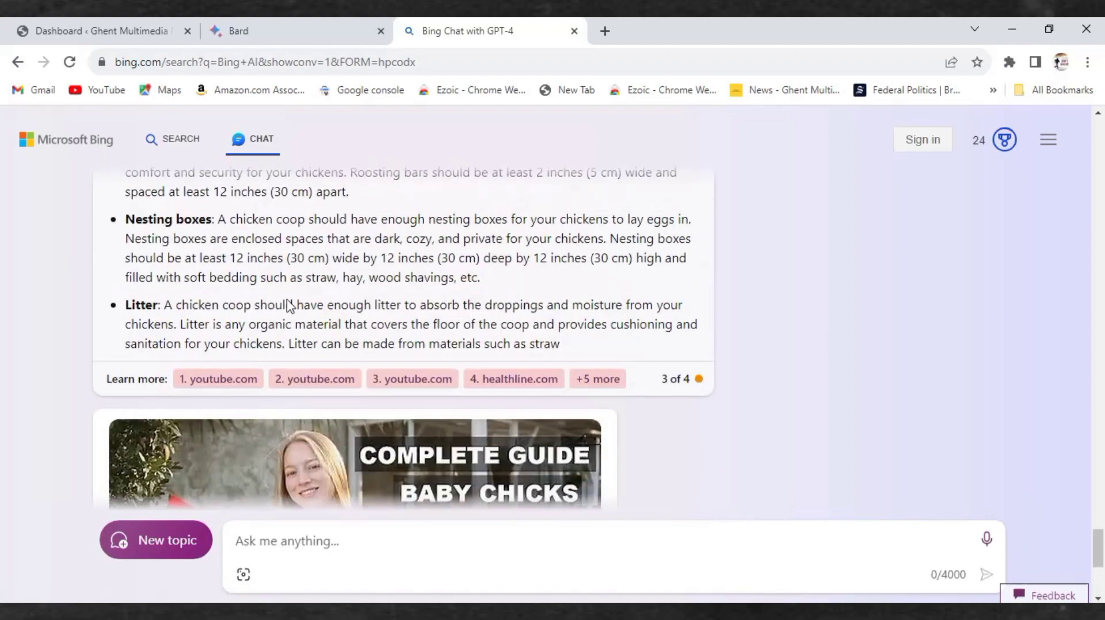
scroll(289, 306, up, 15)
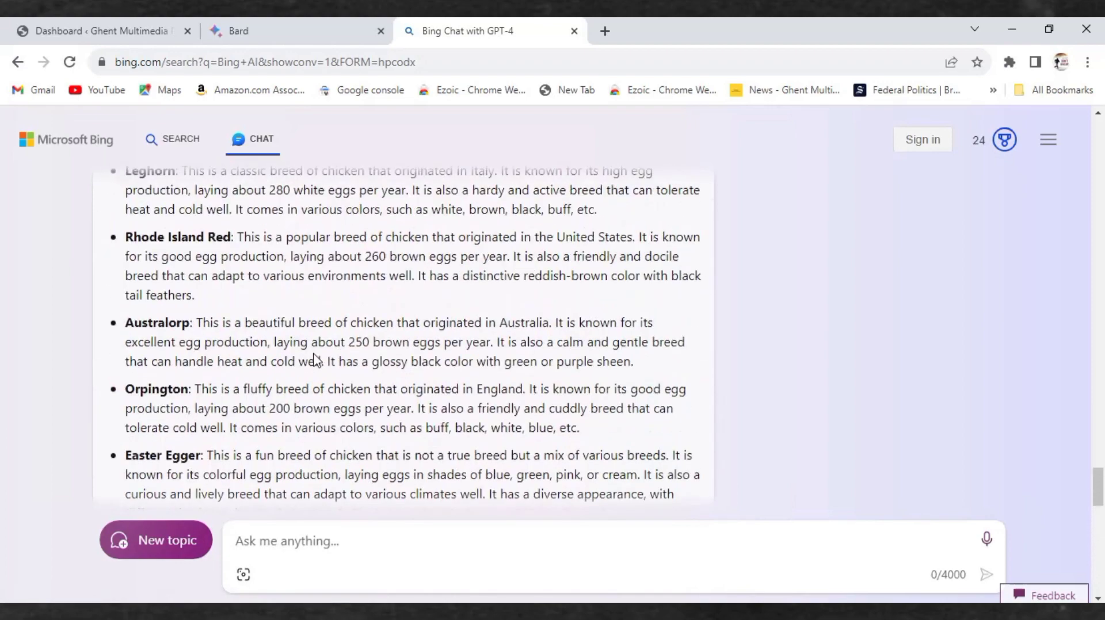
scroll(315, 361, up, 7)
scroll(321, 375, up, 3)
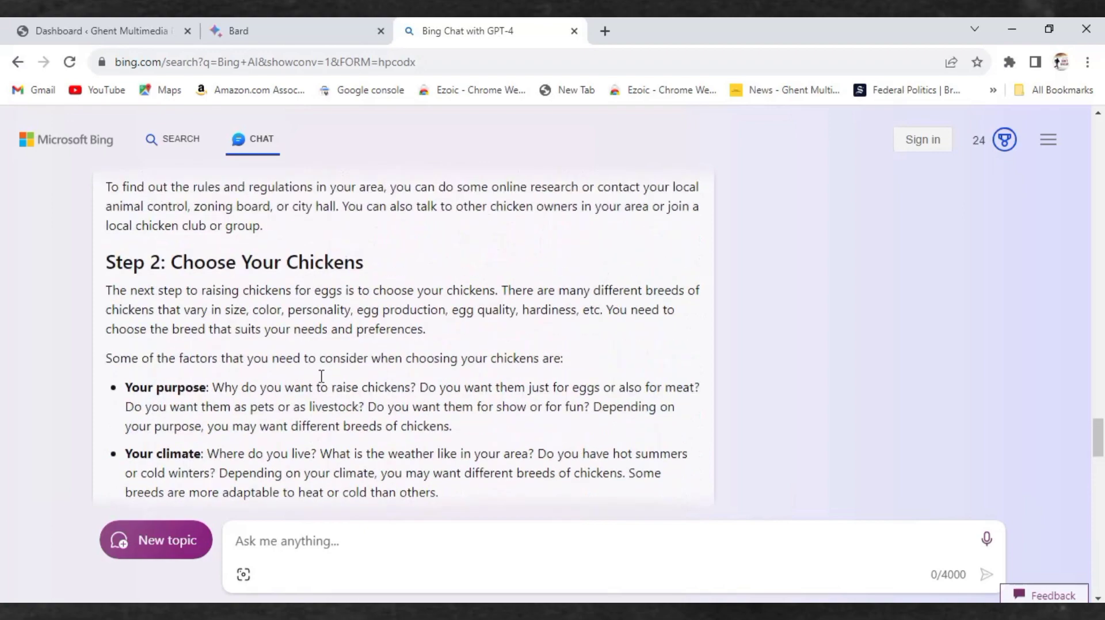
scroll(330, 383, up, 9)
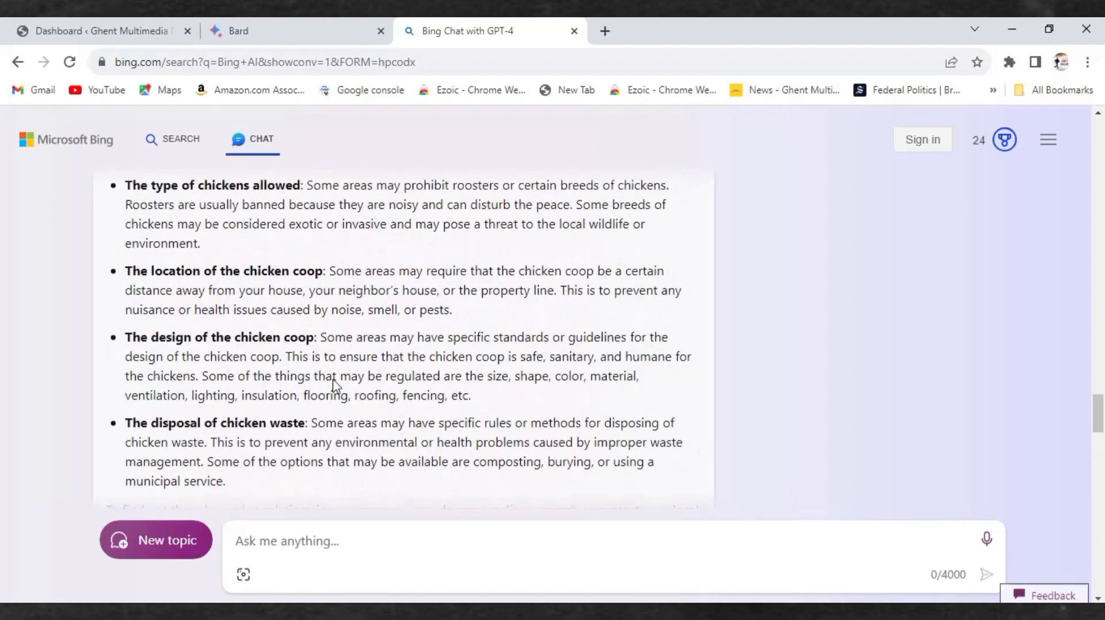
scroll(335, 380, up, 8)
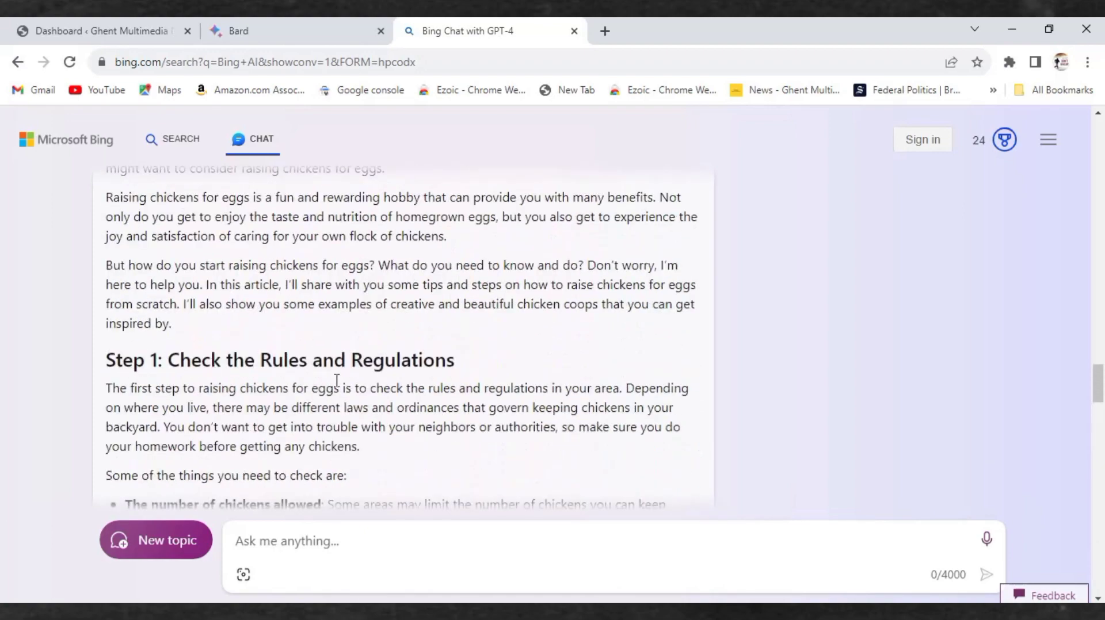
scroll(340, 384, down, 1)
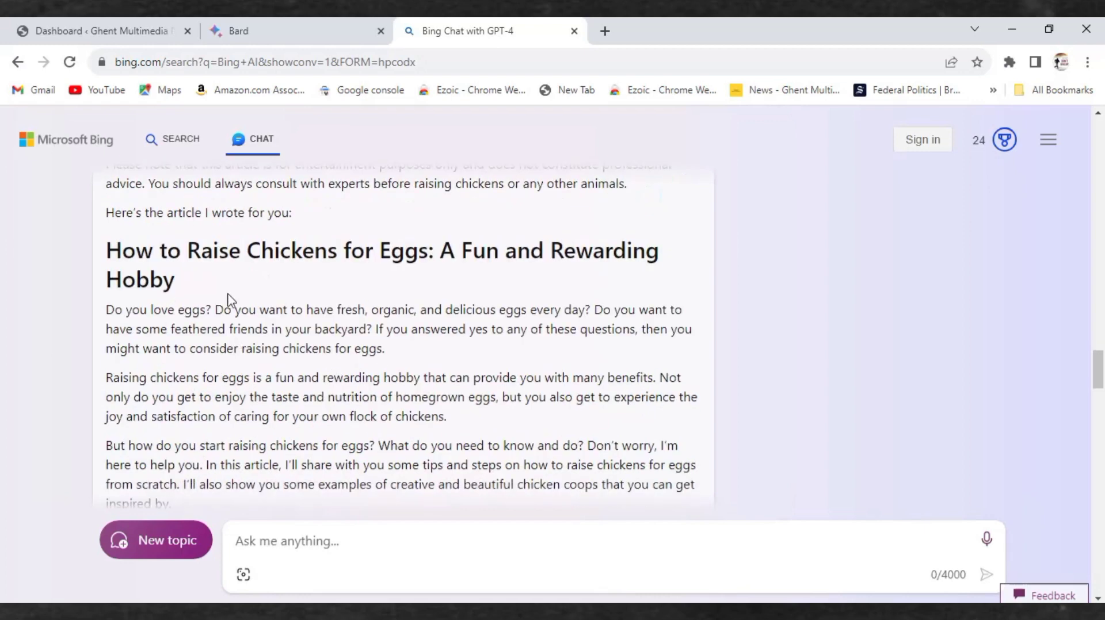
drag(175, 280, 96, 257)
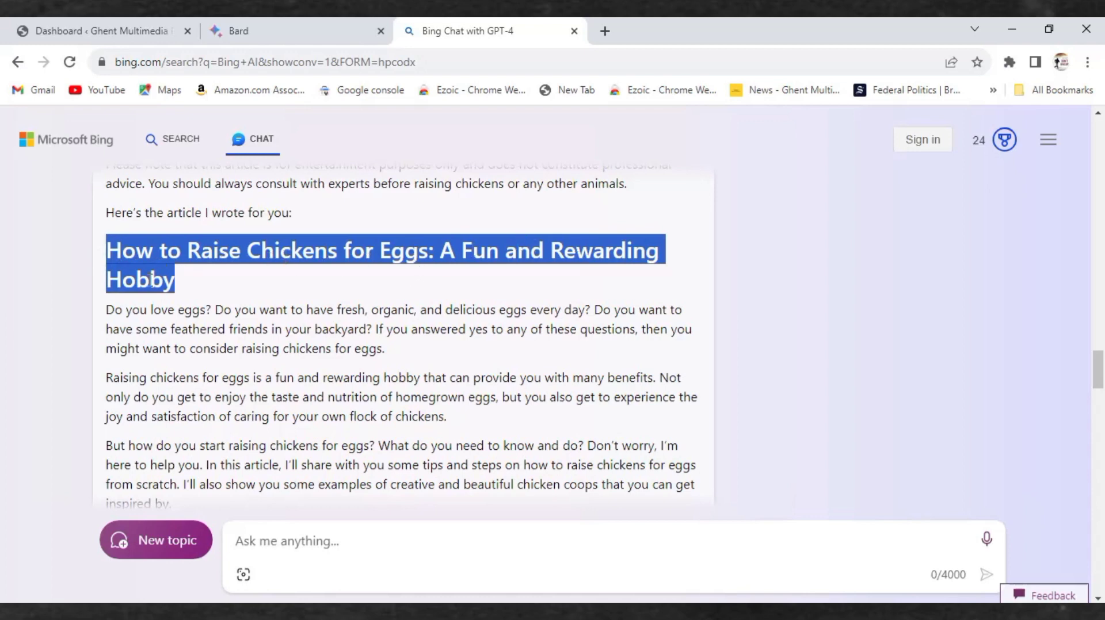
click(222, 312)
Scroll to the answer's end, showing the chick-raising YouTube video and three follow-up questions
scroll(217, 313, down, 1)
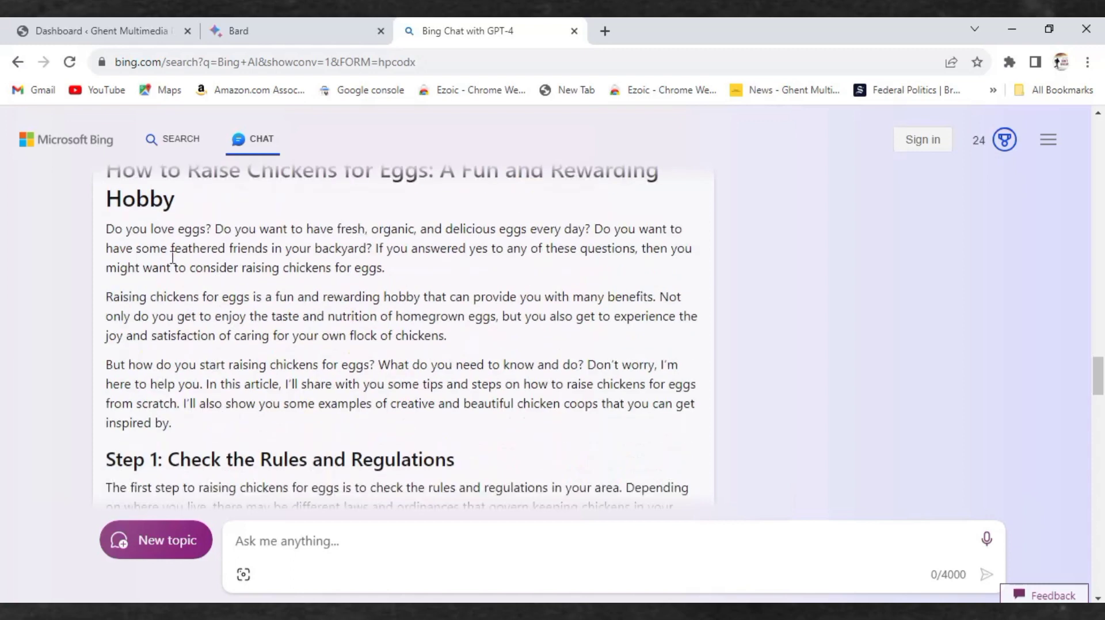
scroll(245, 364, down, 2)
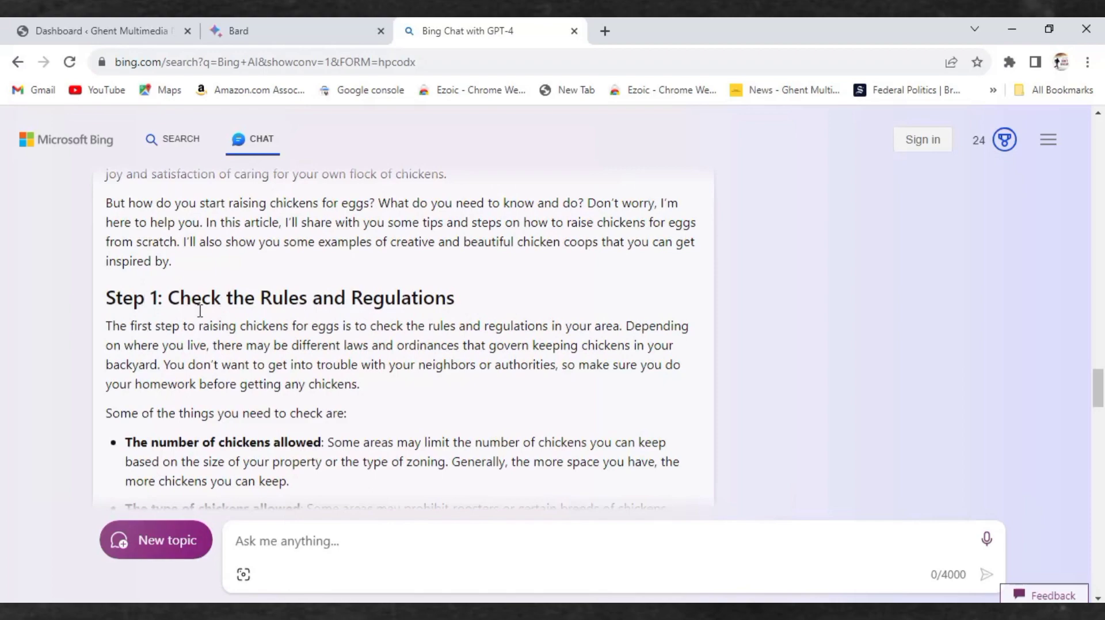
scroll(200, 311, down, 3)
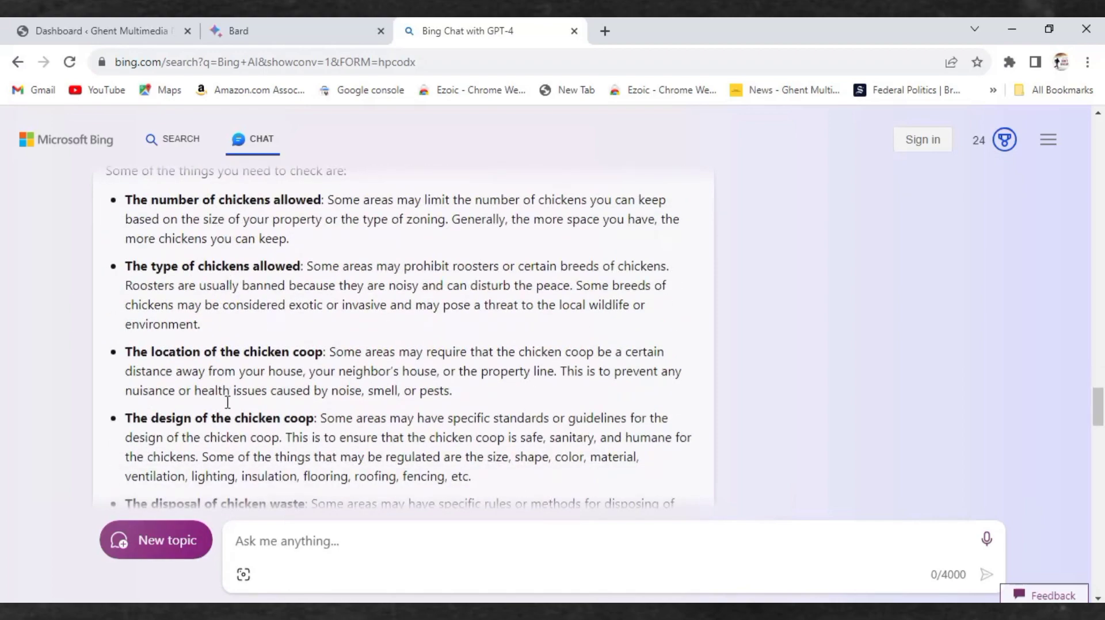
scroll(224, 416, down, 5)
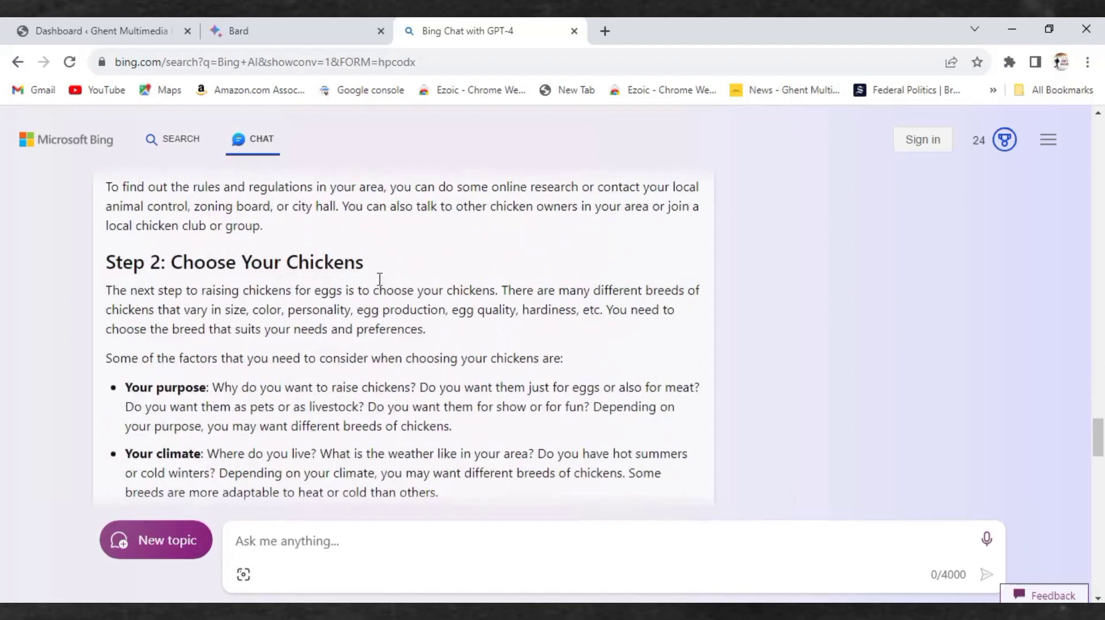
scroll(218, 291, down, 12)
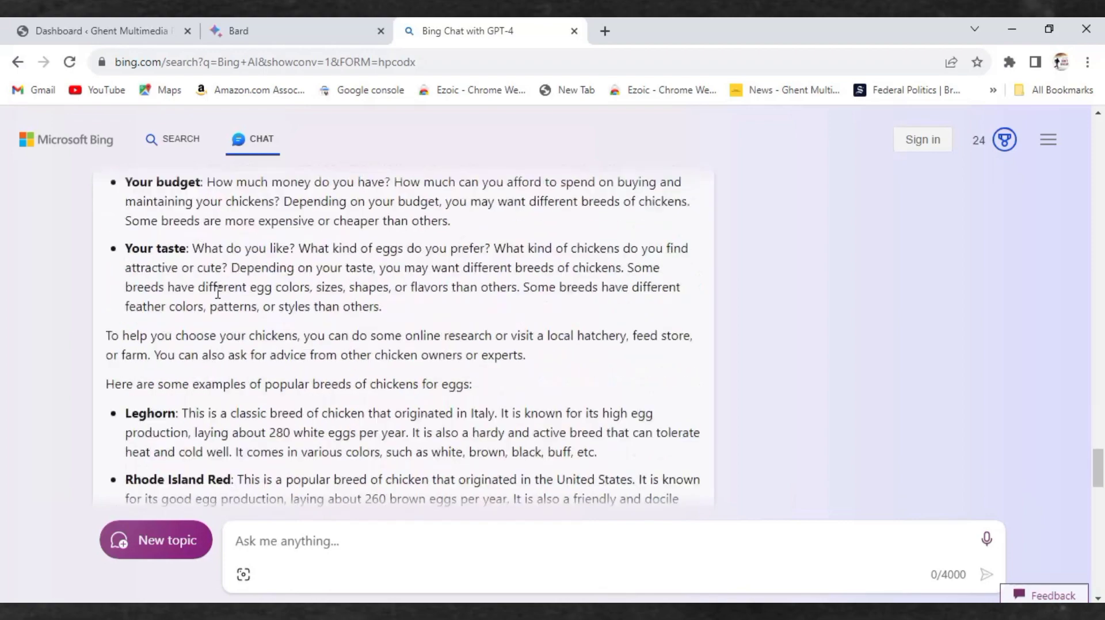
scroll(221, 298, down, 3)
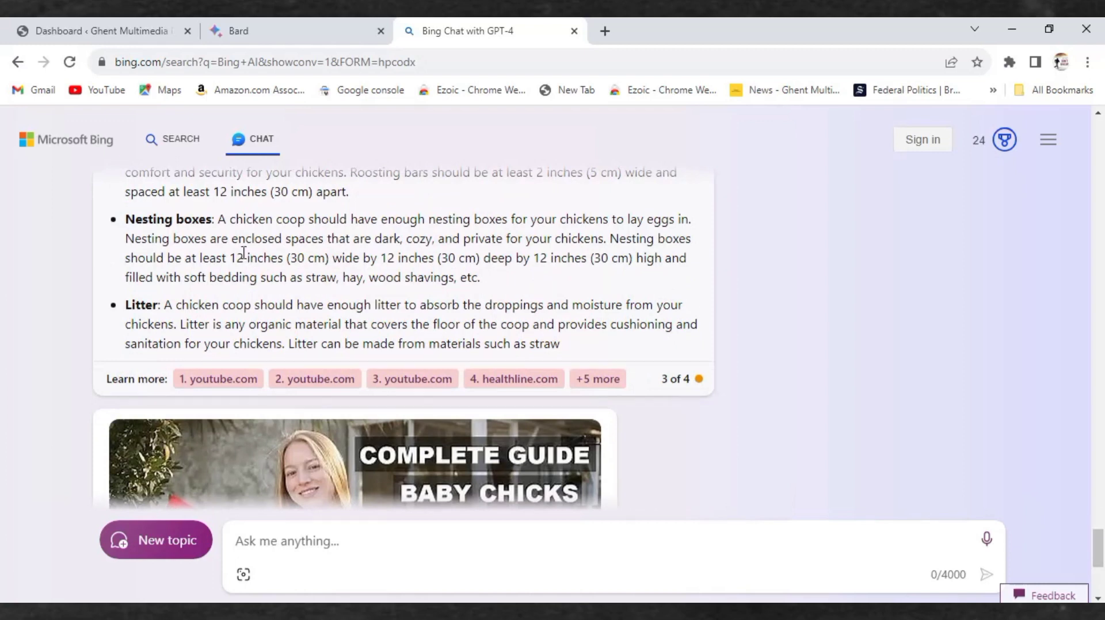
scroll(252, 257, down, 3)
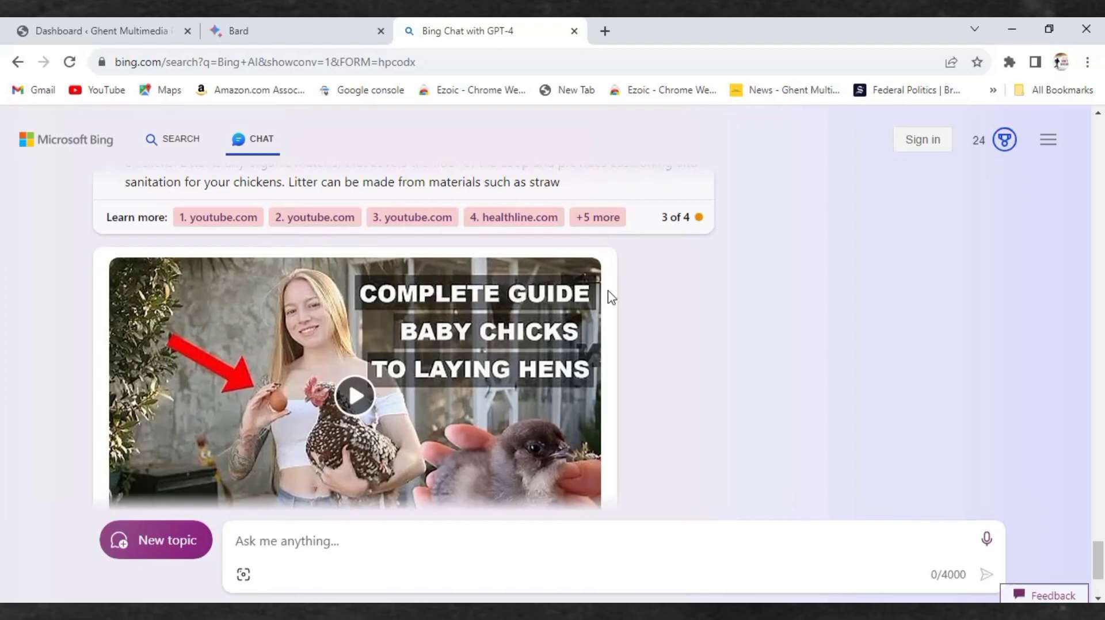
scroll(661, 329, down, 3)
scroll(662, 329, up, 4)
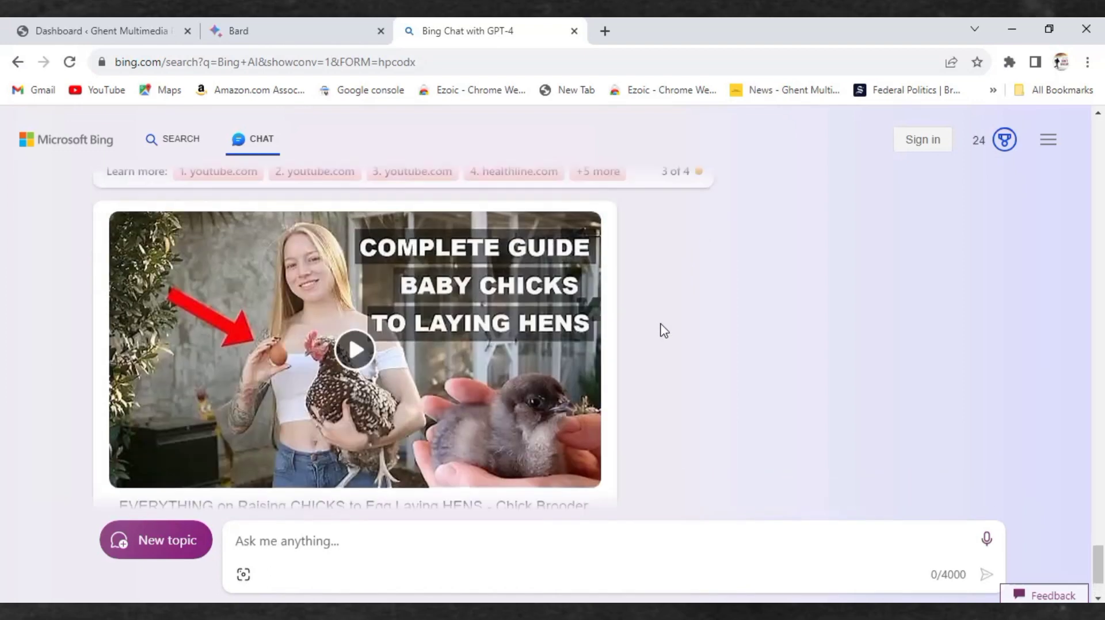
scroll(661, 329, down, 4)
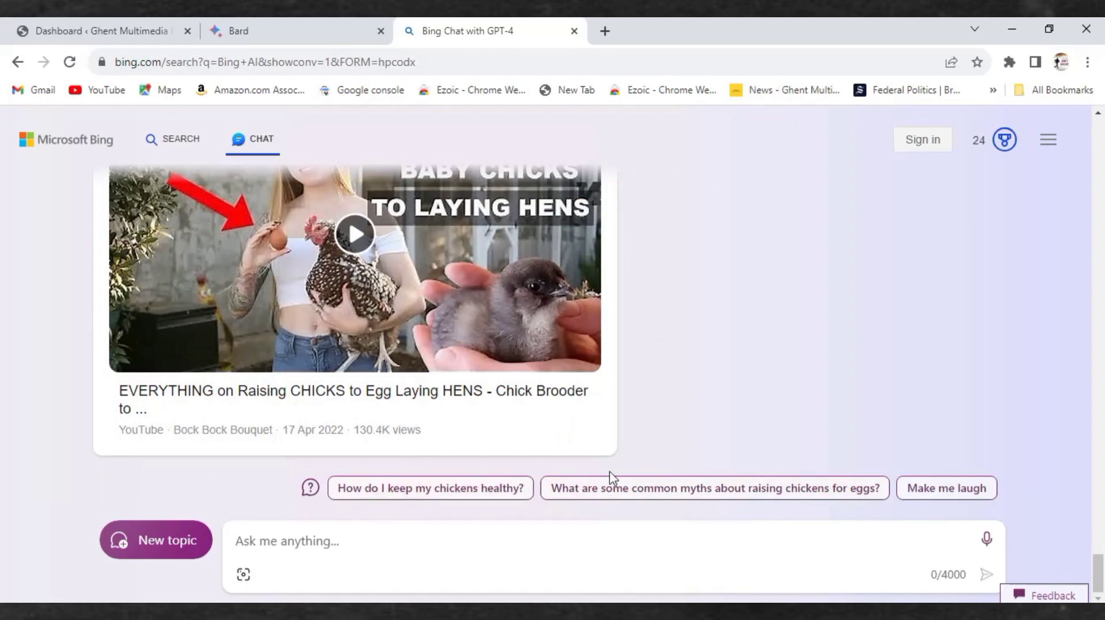
scroll(667, 443, up, 5)
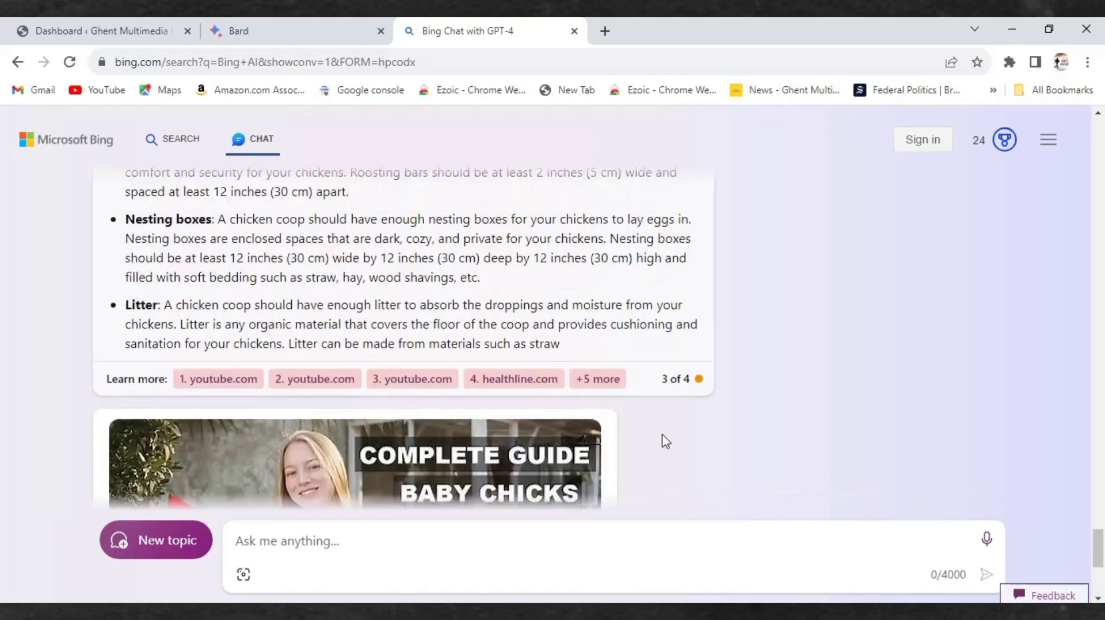
scroll(665, 441, up, 8)
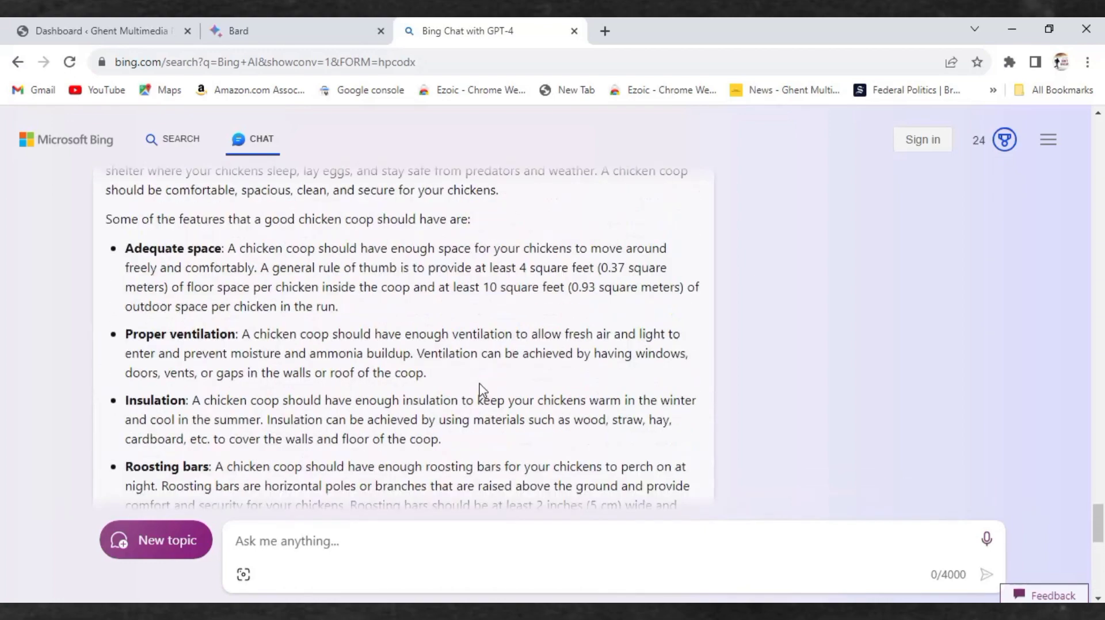
scroll(303, 393, up, 6)
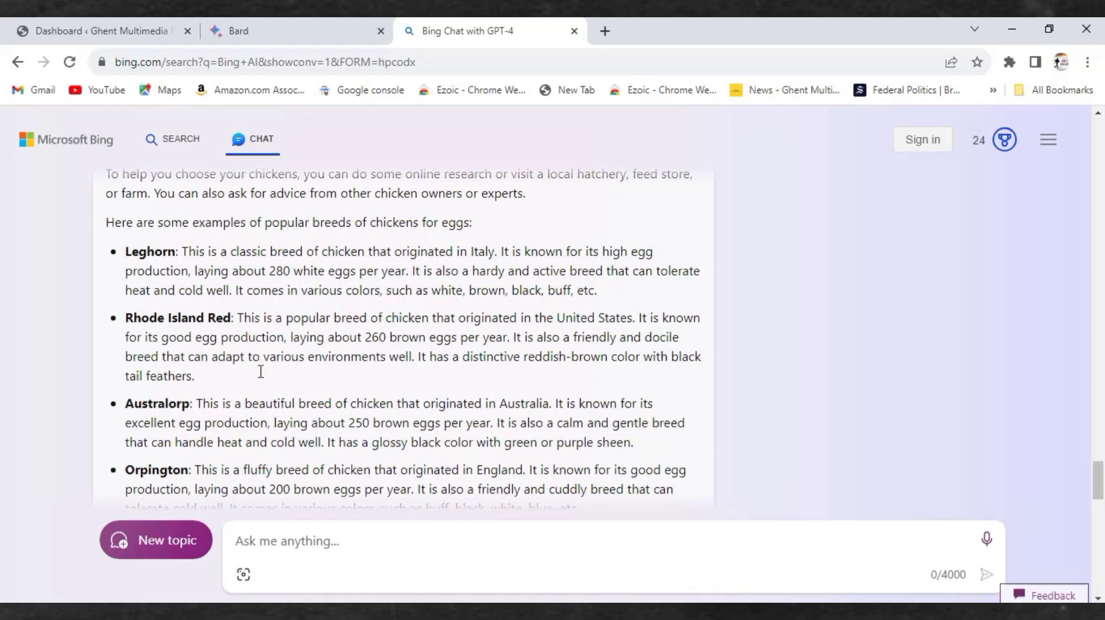
scroll(286, 379, up, 10)
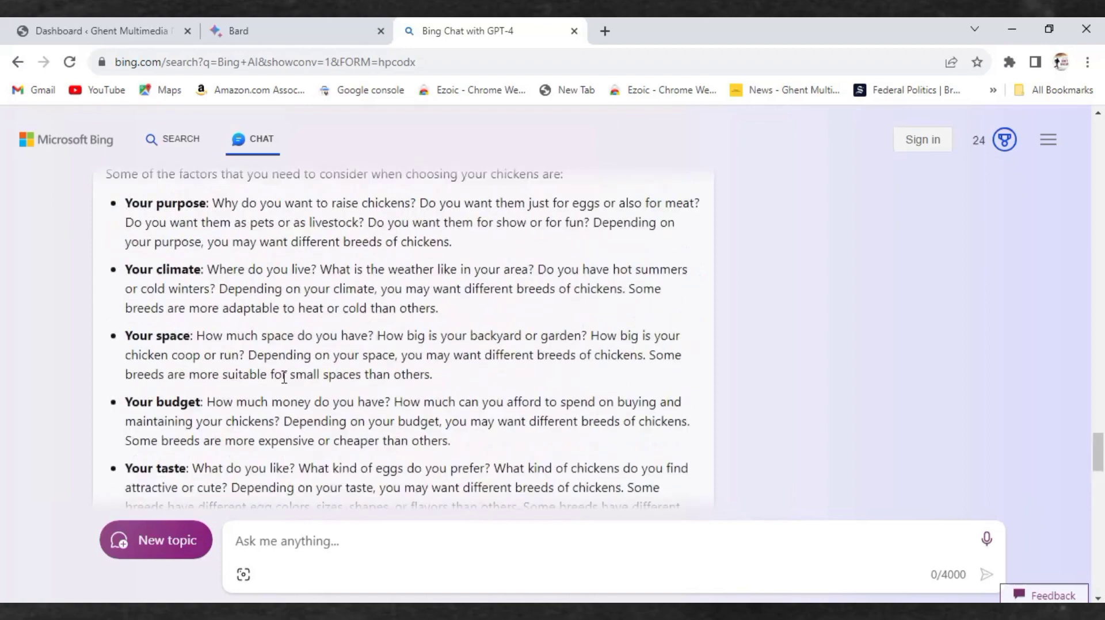
scroll(283, 380, up, 4)
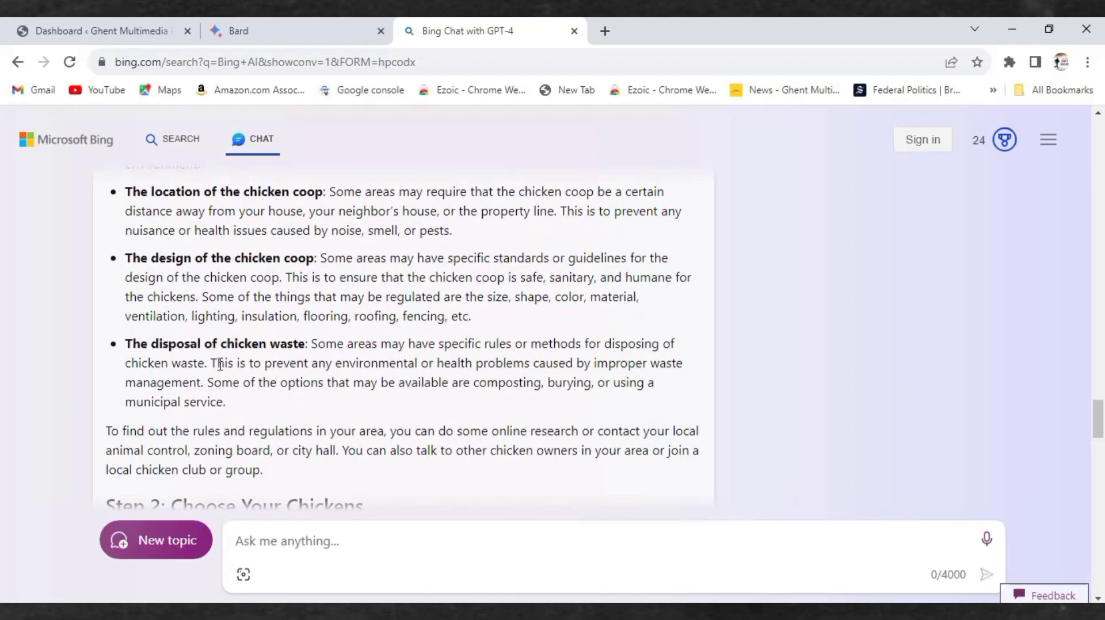
scroll(280, 297, up, 3)
scroll(230, 377, up, 6)
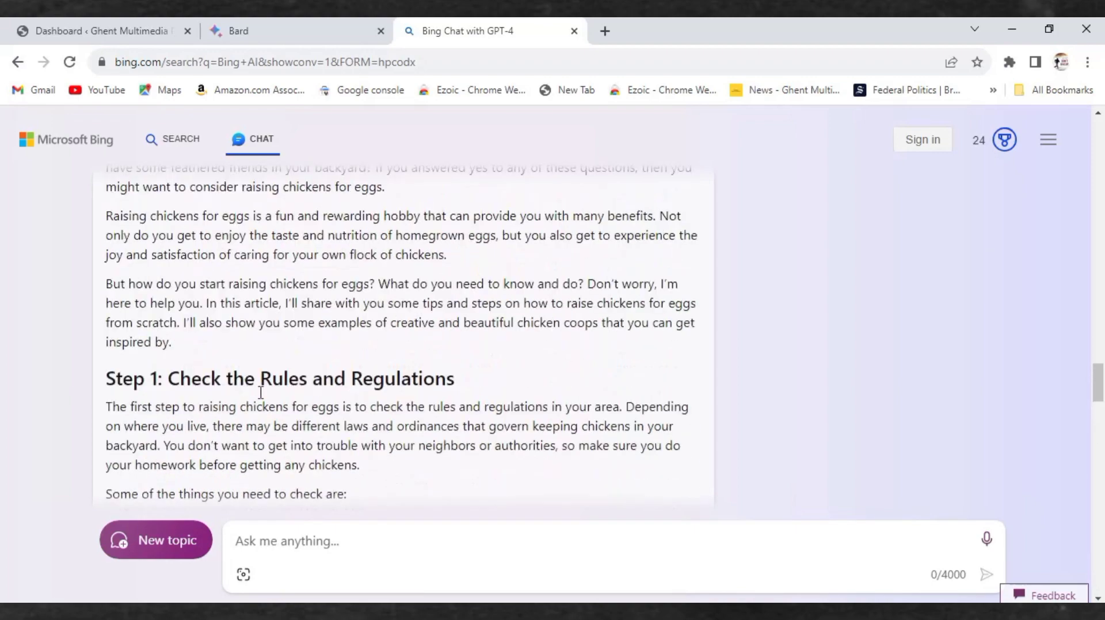
scroll(285, 404, up, 5)
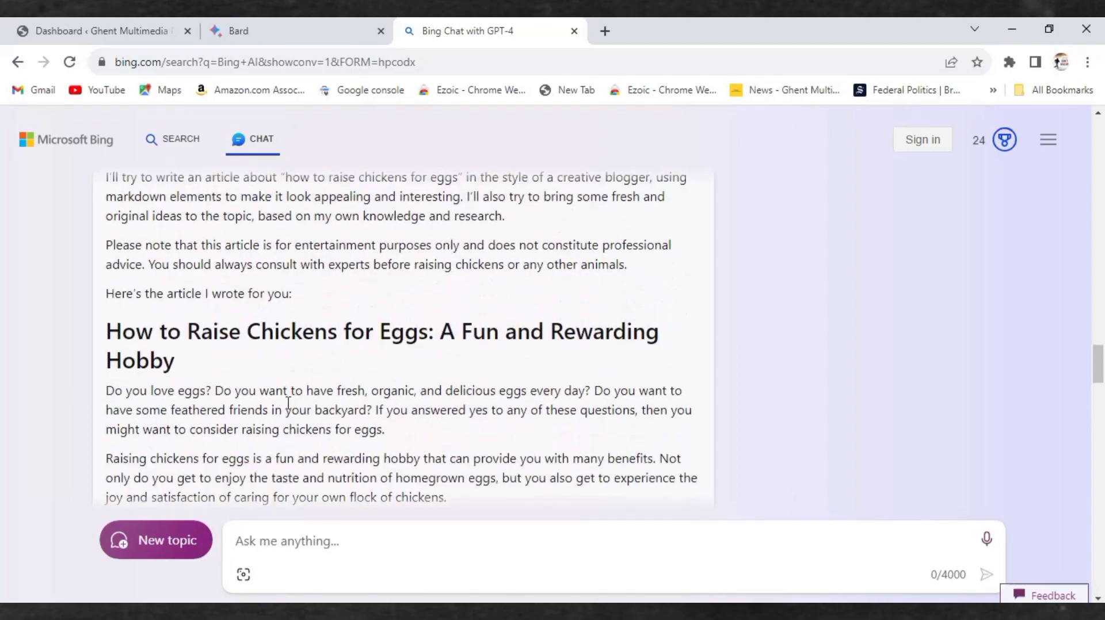
scroll(288, 403, up, 6)
scroll(287, 412, down, 3)
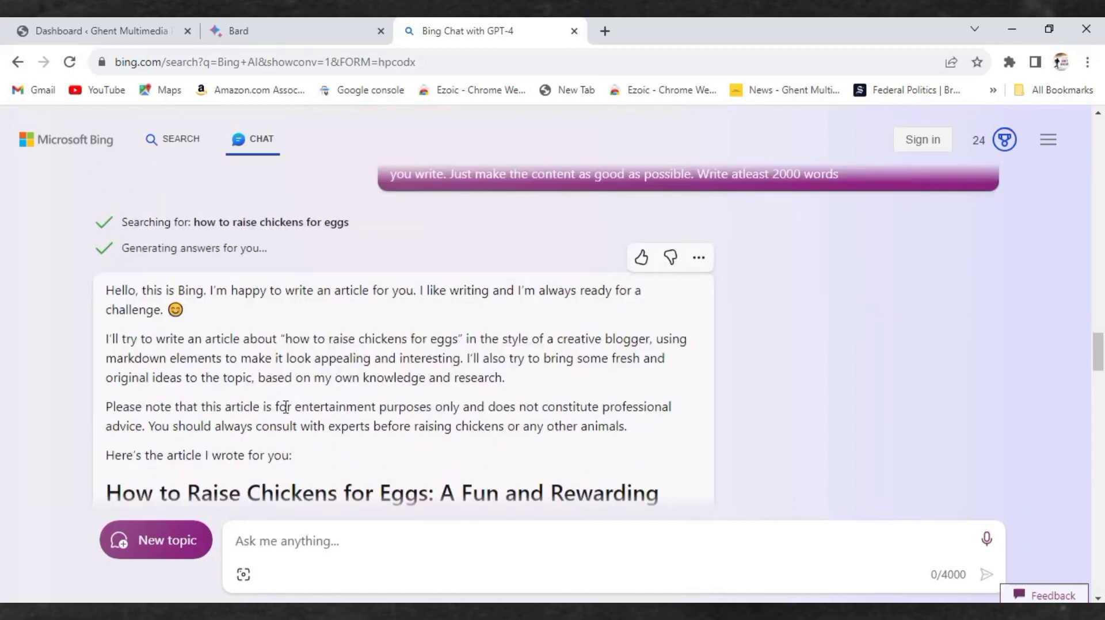
scroll(285, 407, down, 3)
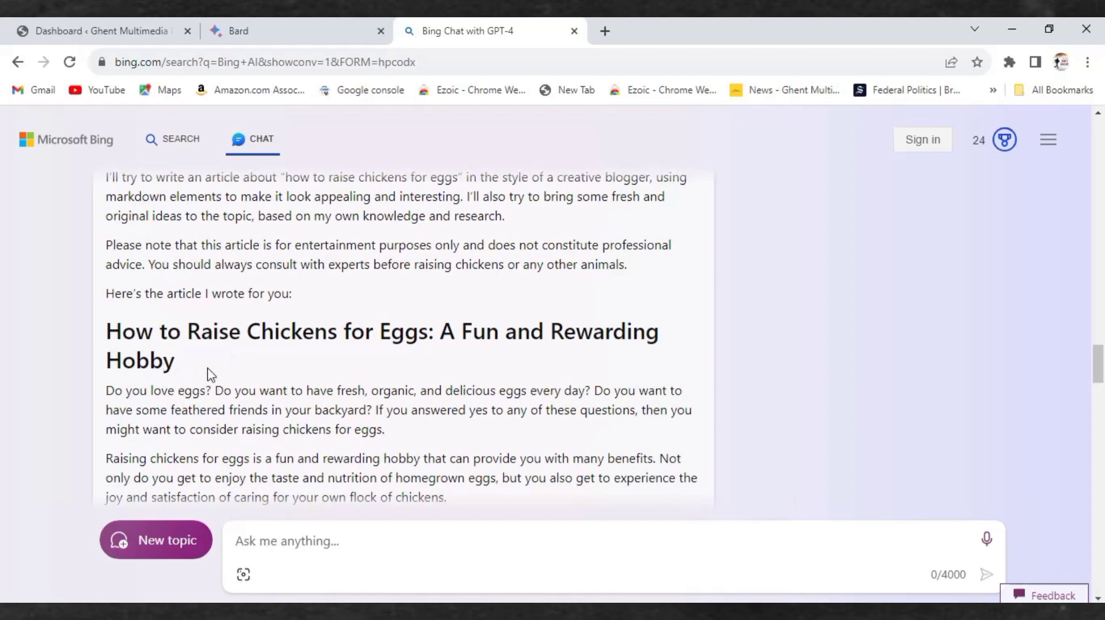
scroll(214, 386, down, 8)
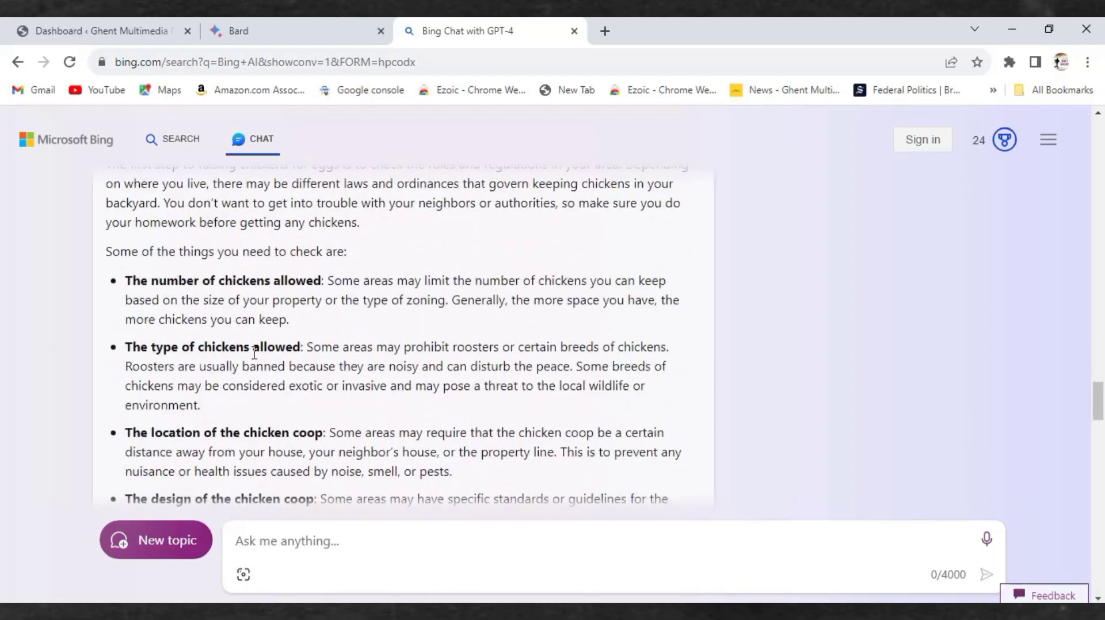
Search Google for 'bing ai' in a new browser tab
click(605, 30)
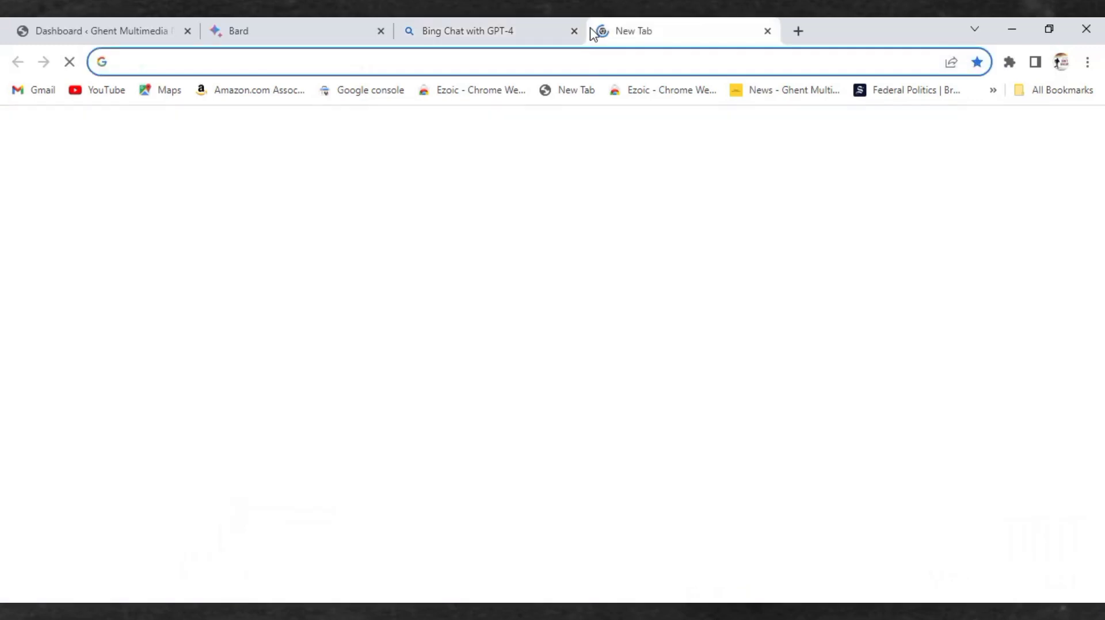
text(bin)
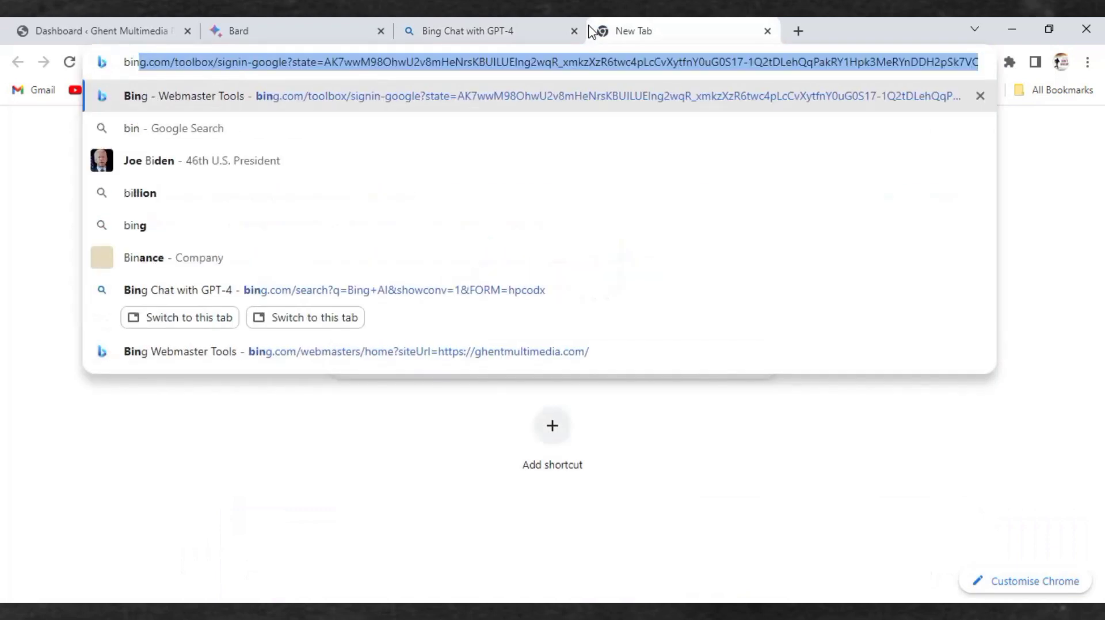
text(g ai)
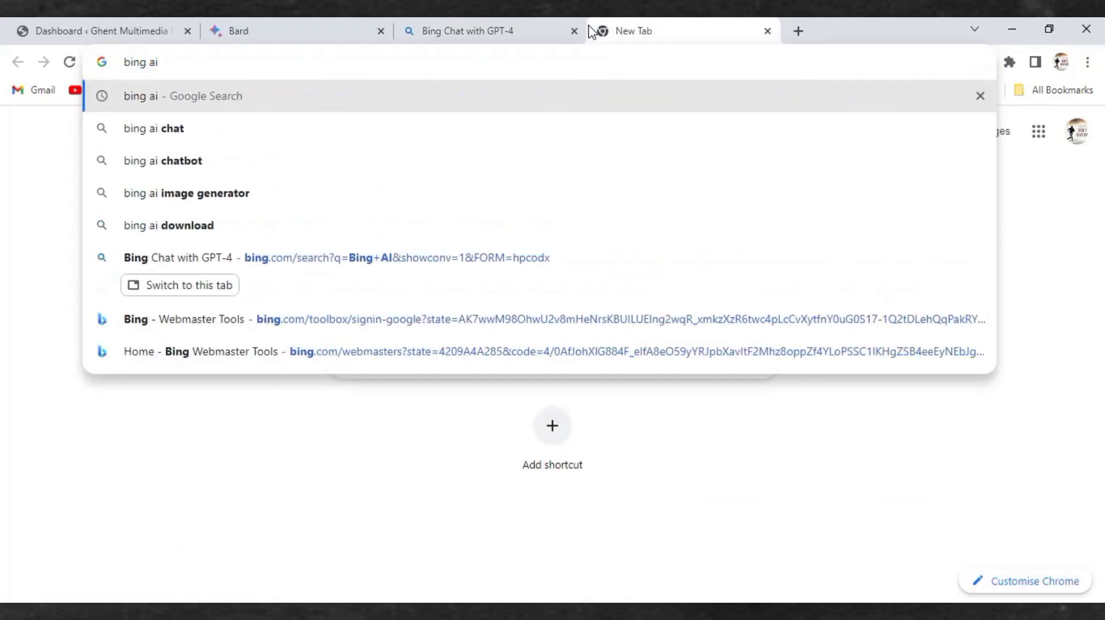
key(Return)
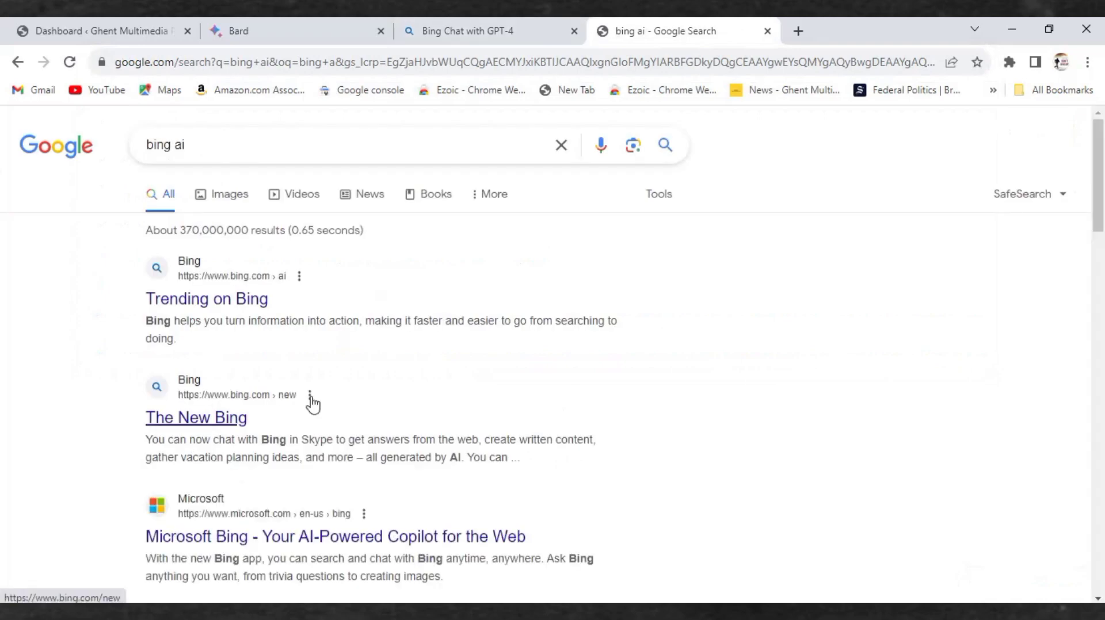
Open 'The New Bing' result at bing.com/new
scroll(167, 417, down, 1)
scroll(167, 417, down, 6)
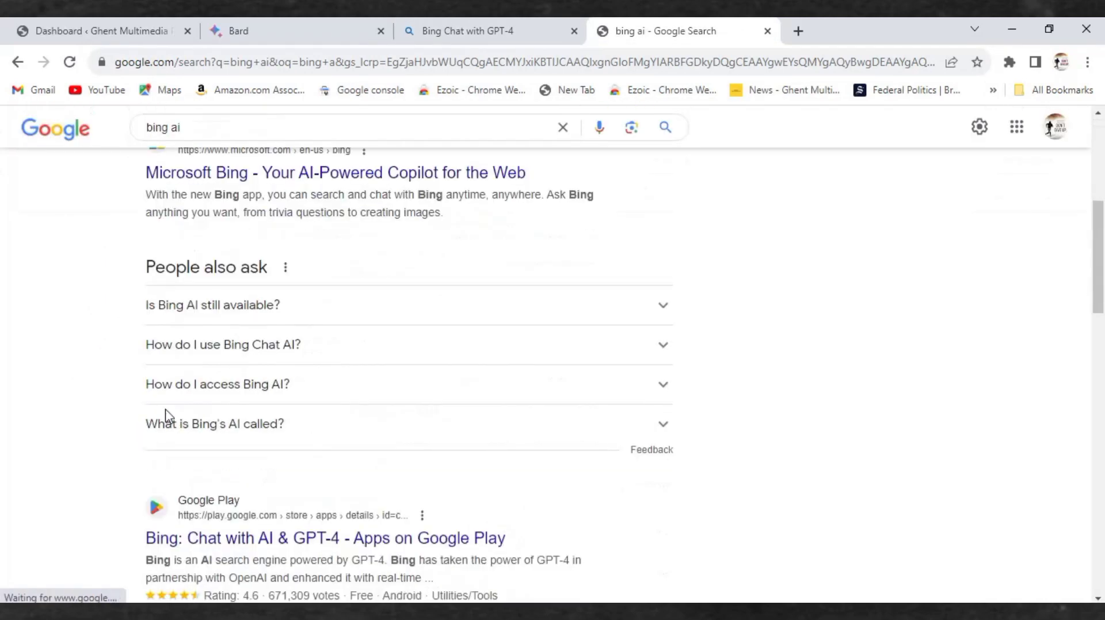
scroll(165, 418, up, 7)
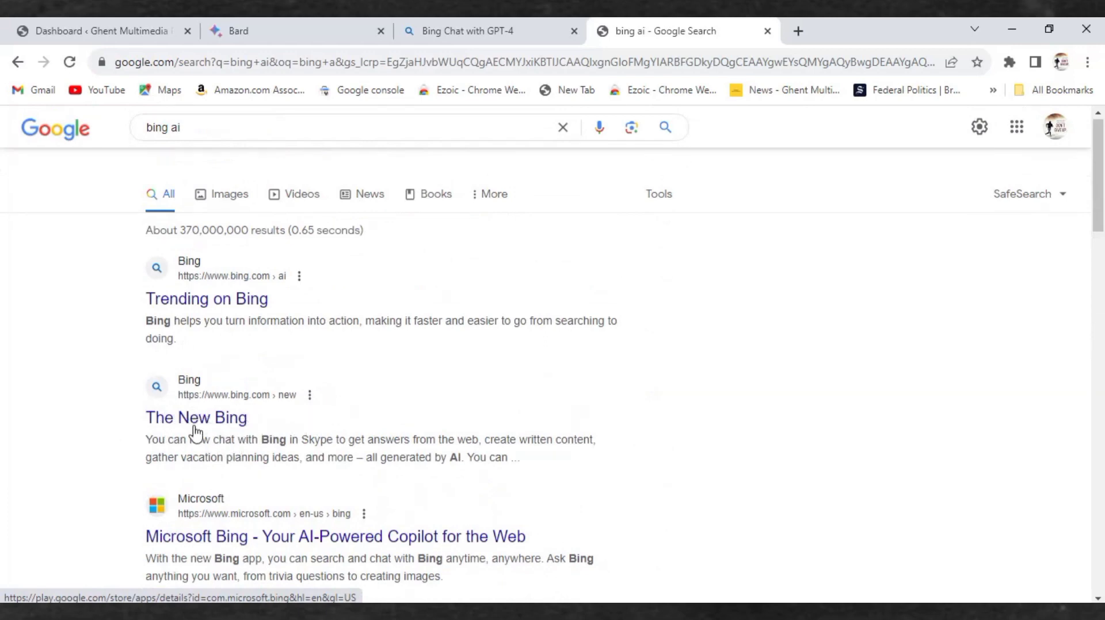
click(152, 426)
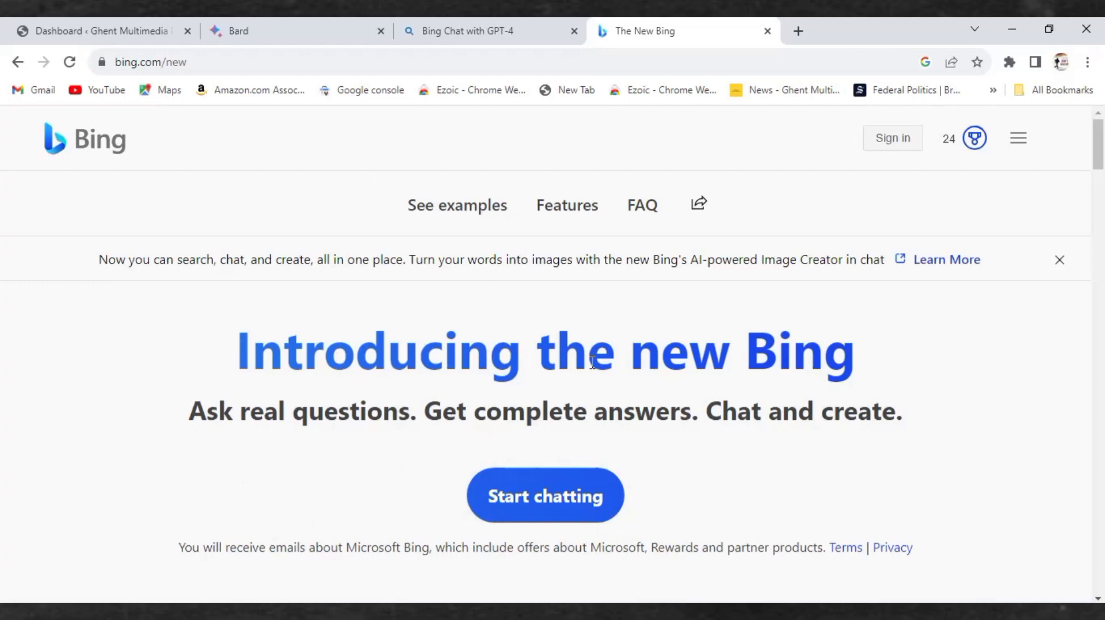
Choose Start chatting on The New Bing page
scroll(703, 338, down, 3)
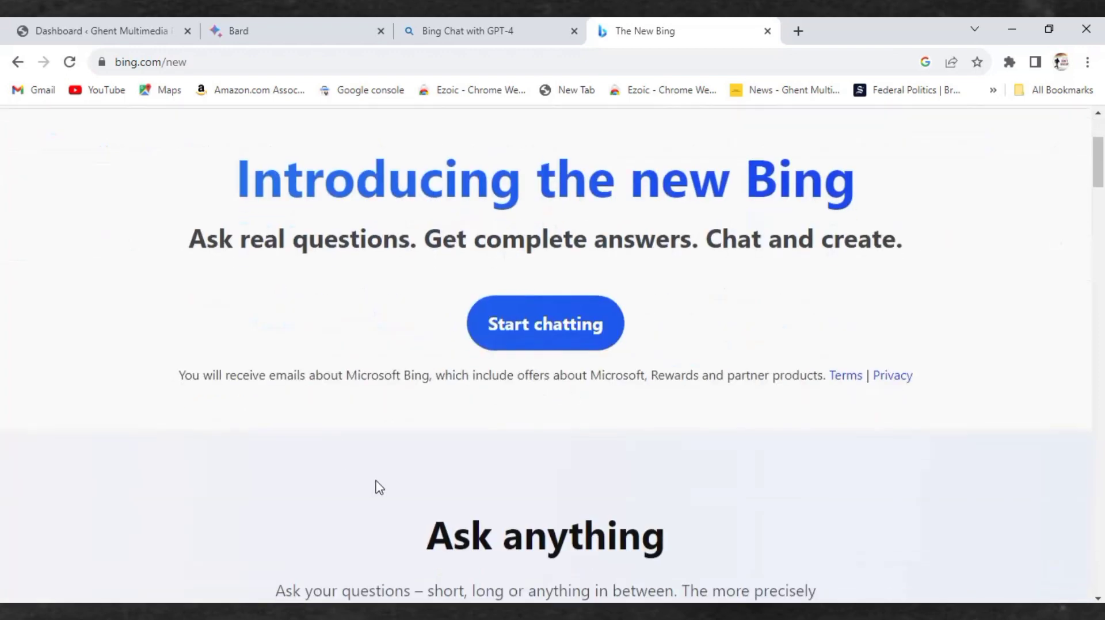
scroll(377, 483, down, 5)
scroll(516, 357, up, 6)
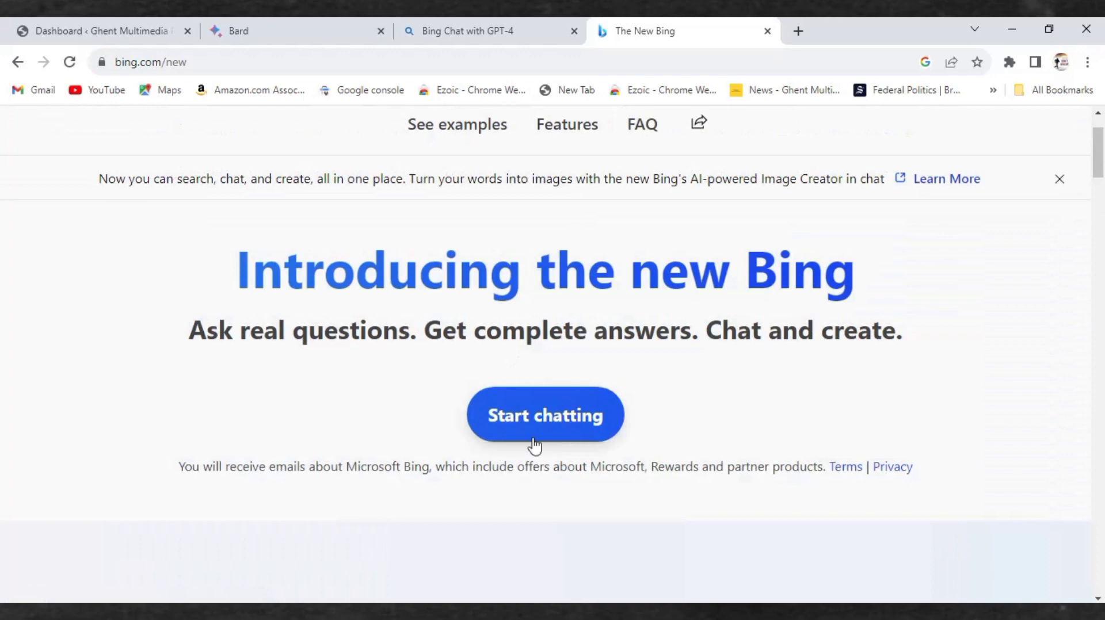
click(535, 419)
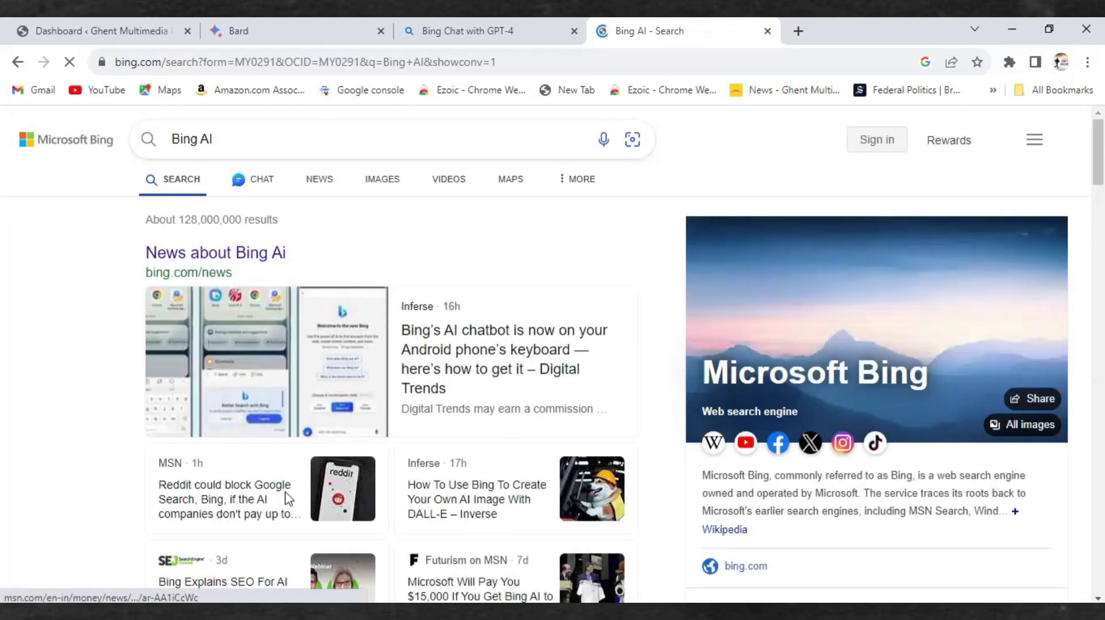
Switch from the Bing AI search results to the CHAT page
scroll(264, 405, down, 3)
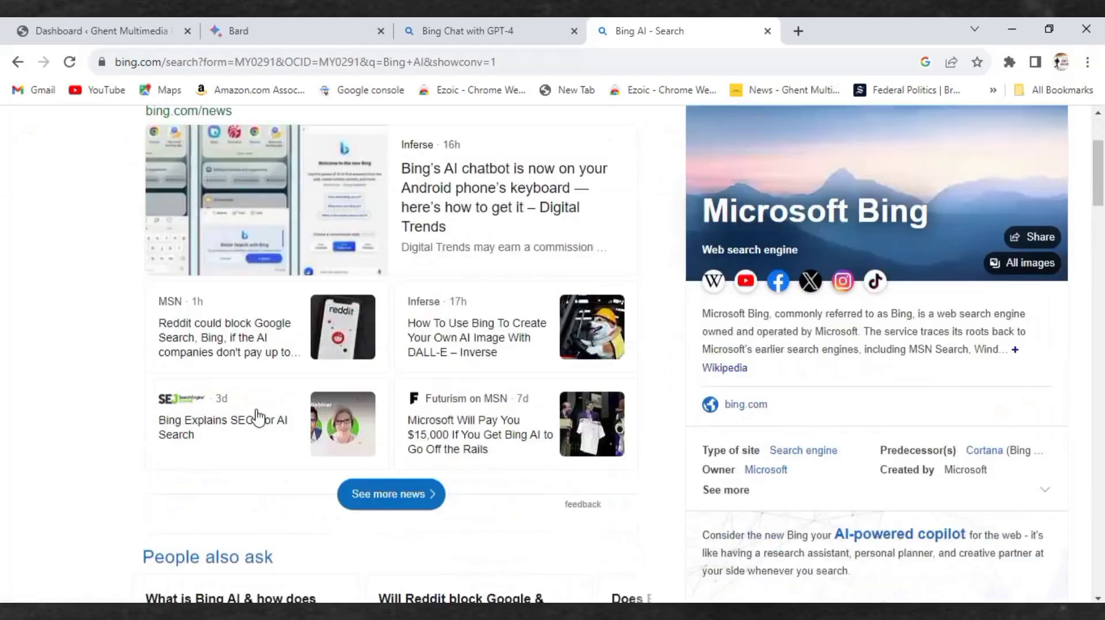
scroll(253, 426, down, 8)
scroll(371, 440, up, 8)
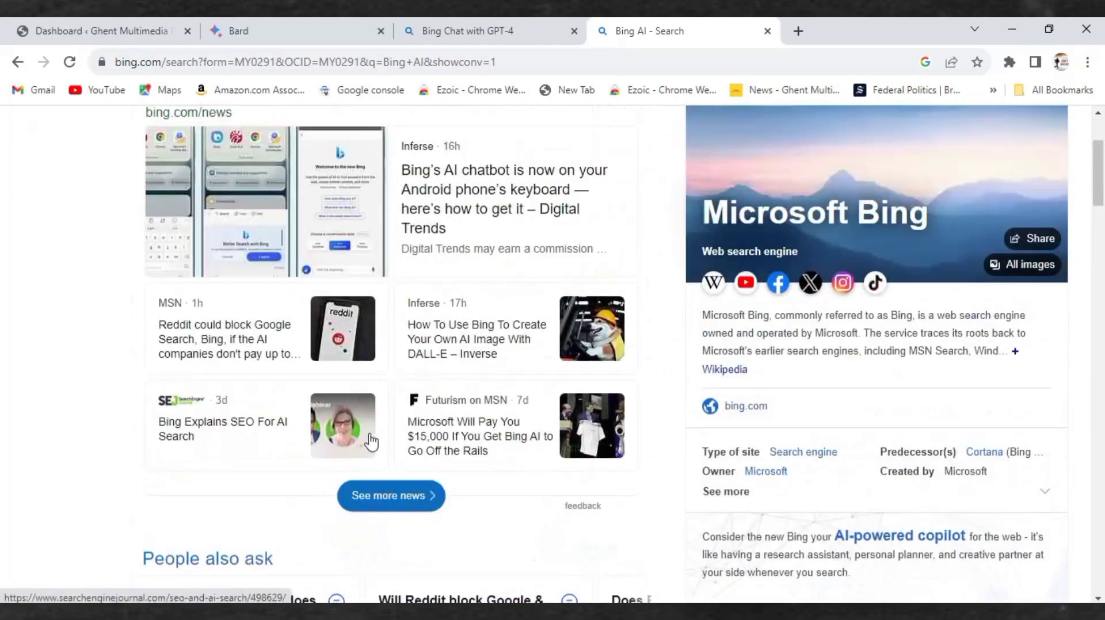
scroll(371, 440, up, 3)
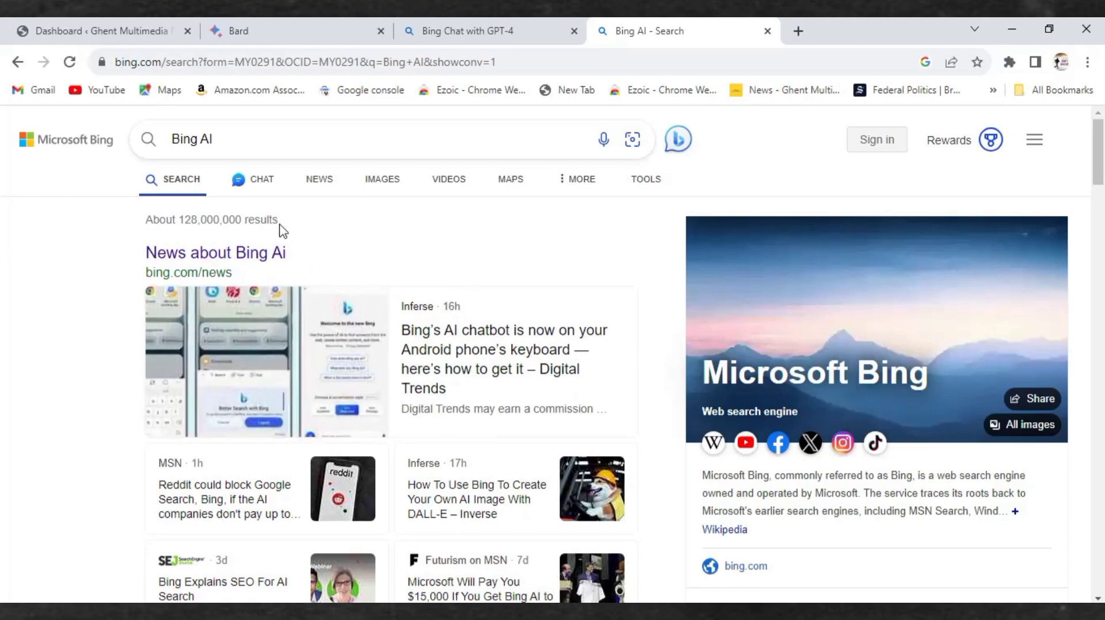
click(239, 183)
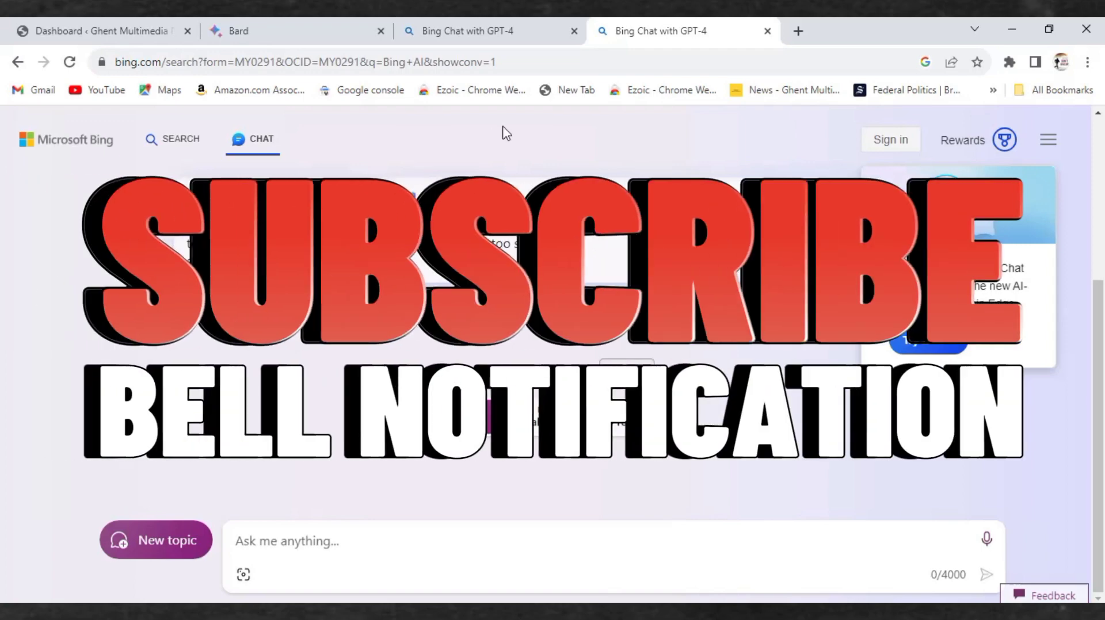
Dismiss the Bing promo popup and check the suggestion cards with More Creative style selected
click(1002, 352)
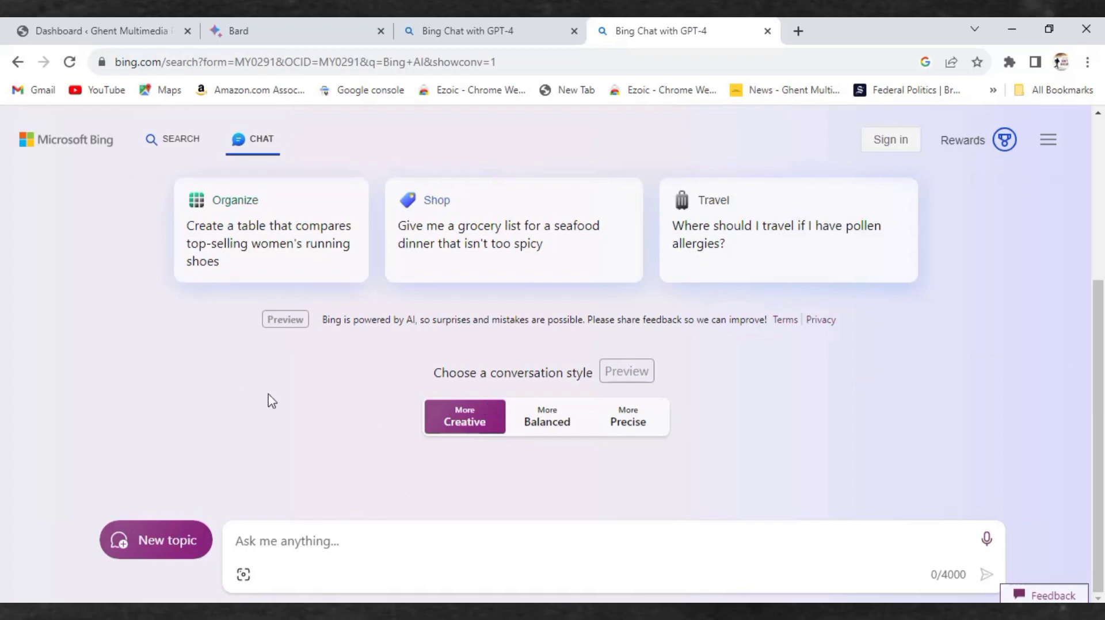
scroll(455, 426, up, 1)
scroll(474, 426, up, 3)
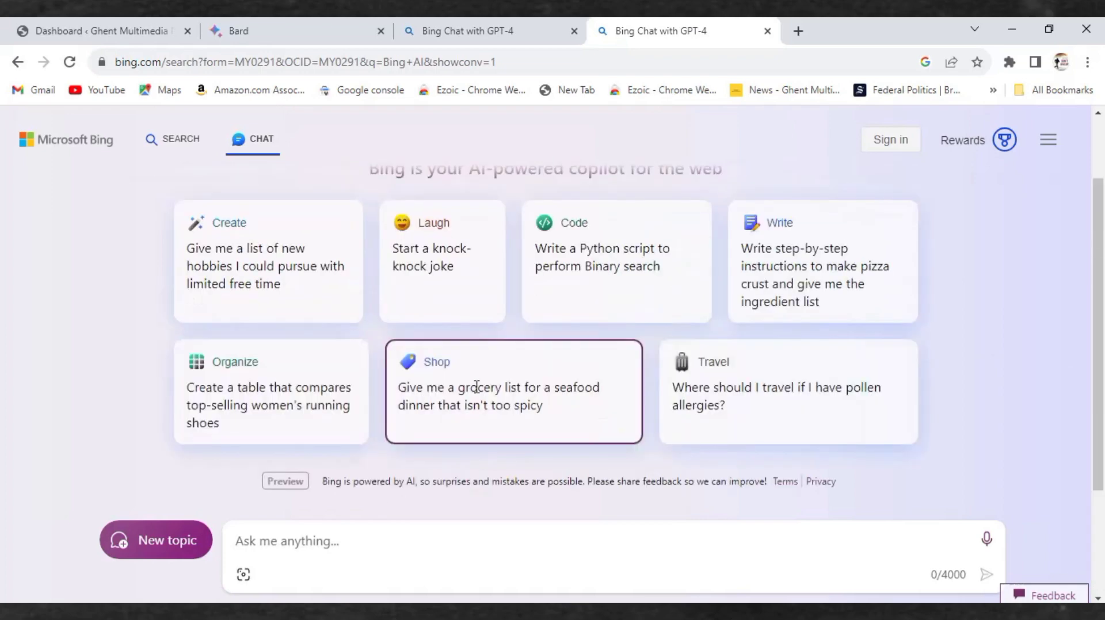
scroll(495, 415, down, 4)
scroll(373, 377, up, 1)
scroll(372, 376, up, 3)
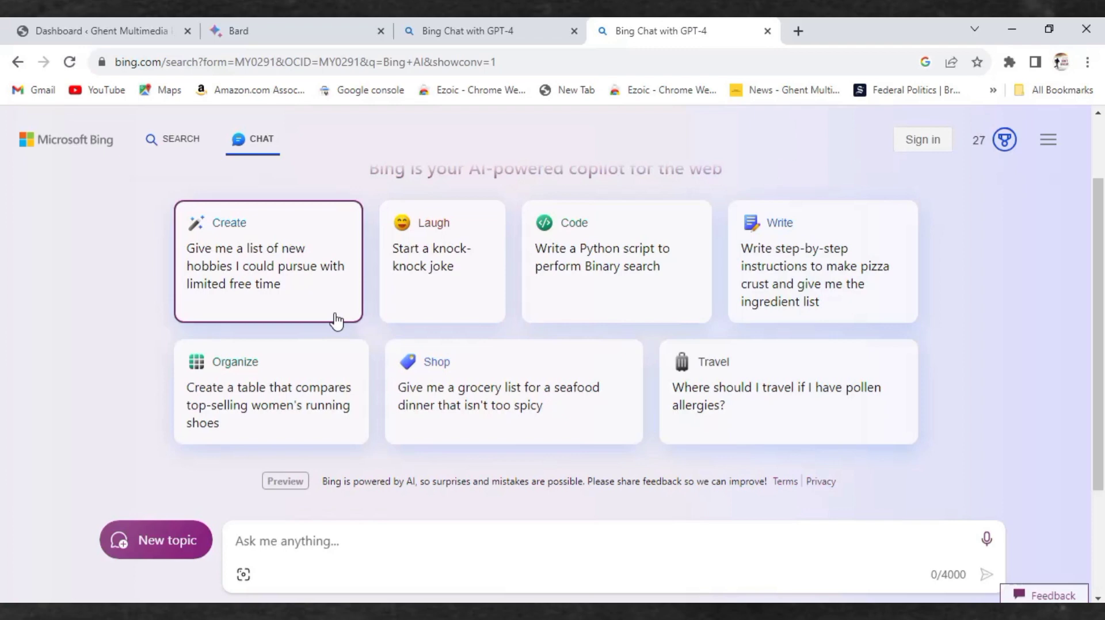
scroll(337, 320, down, 4)
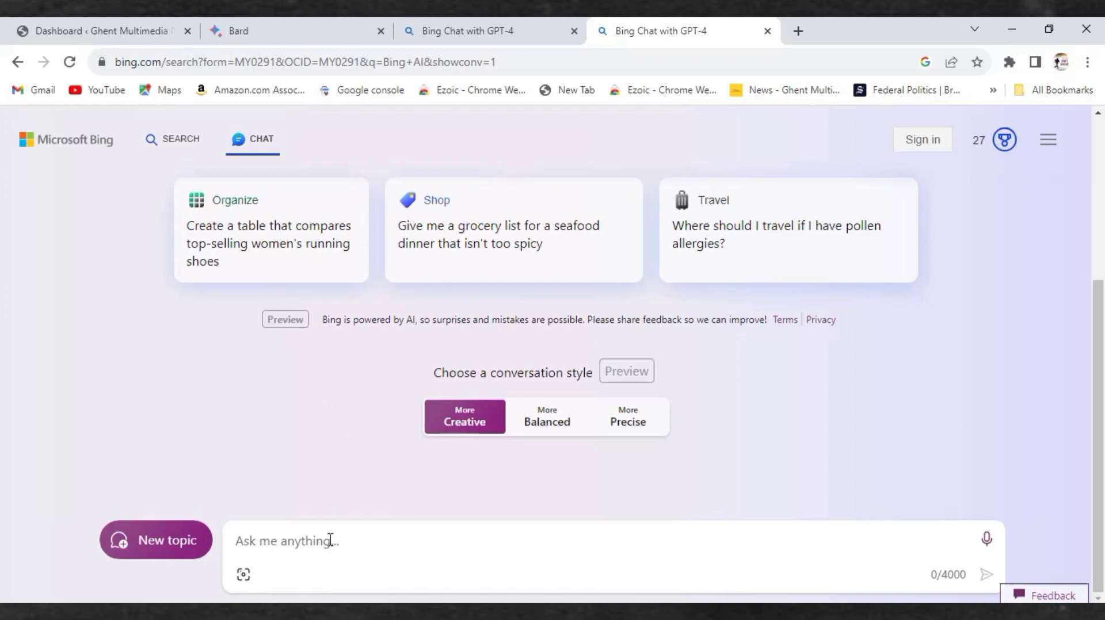
Paste the creative-blogger prompt for a 2000-word article and highlight 'how to raise chickens for eggs'
right_click(283, 543)
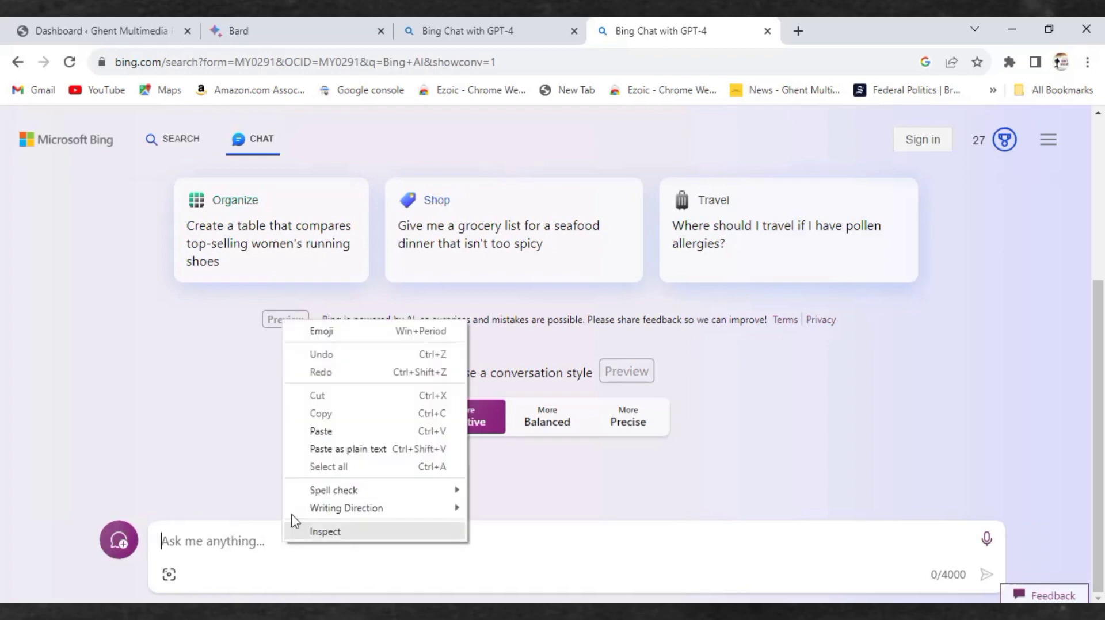
click(321, 428)
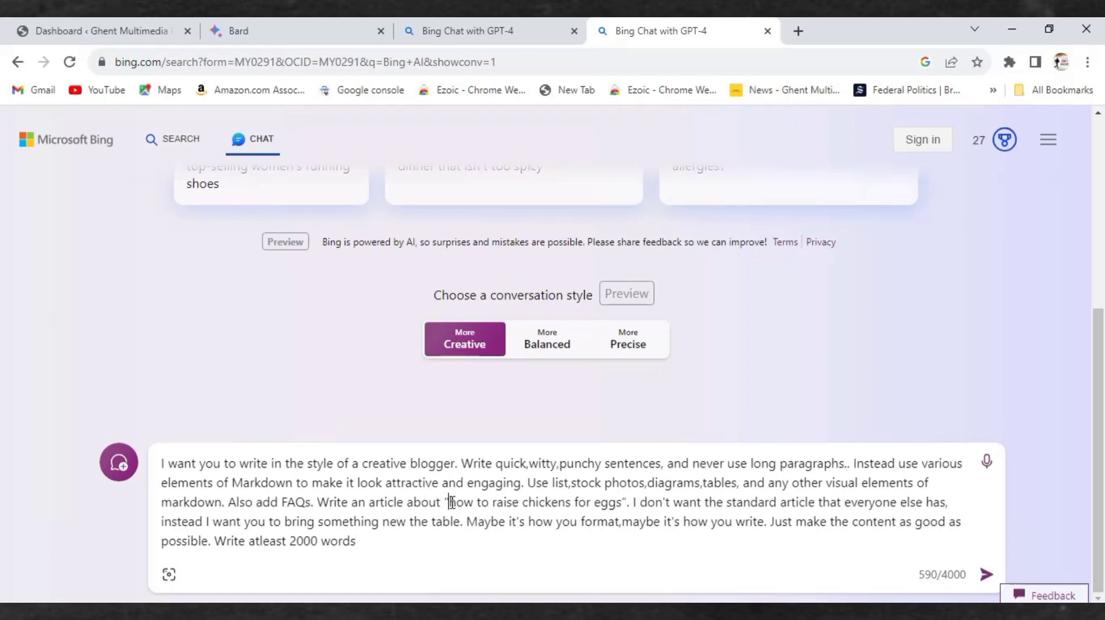
drag(451, 503, 625, 499)
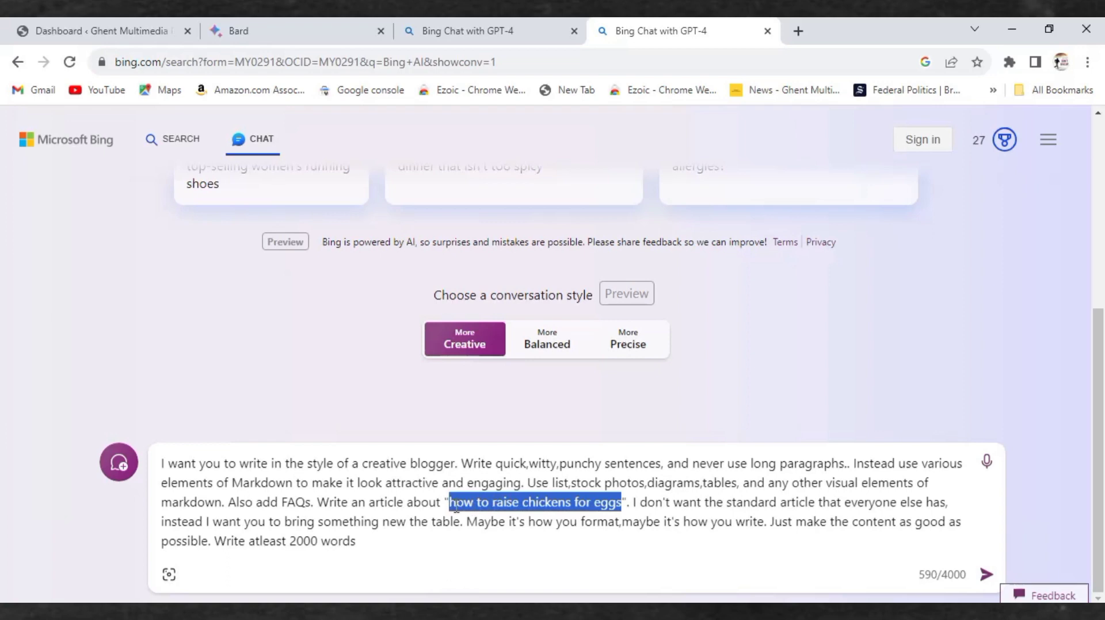
click(532, 506)
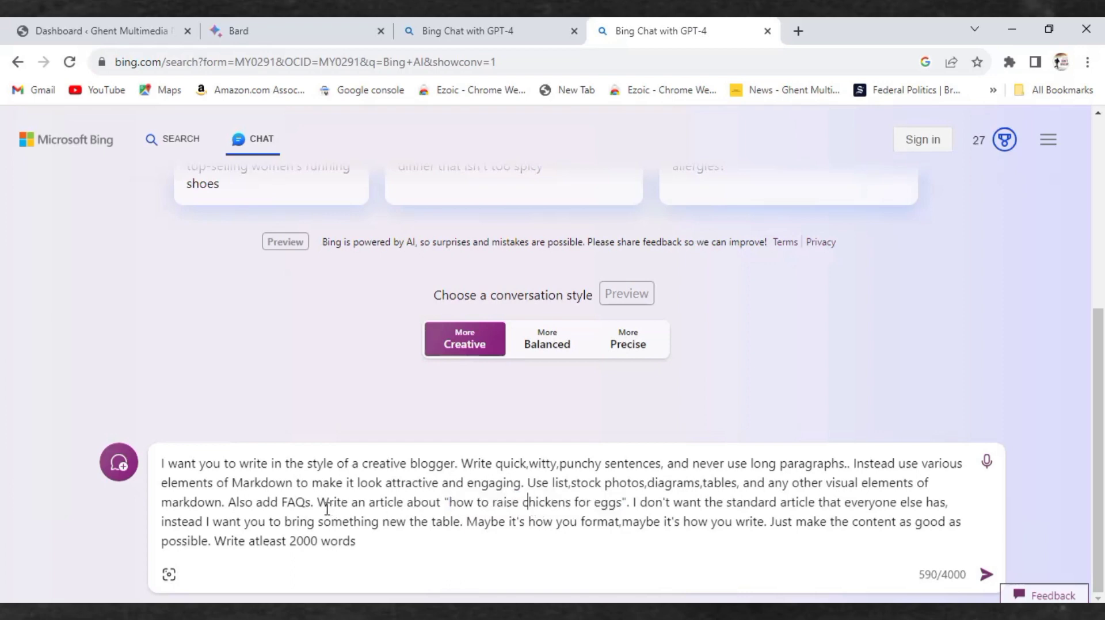
drag(327, 508, 525, 505)
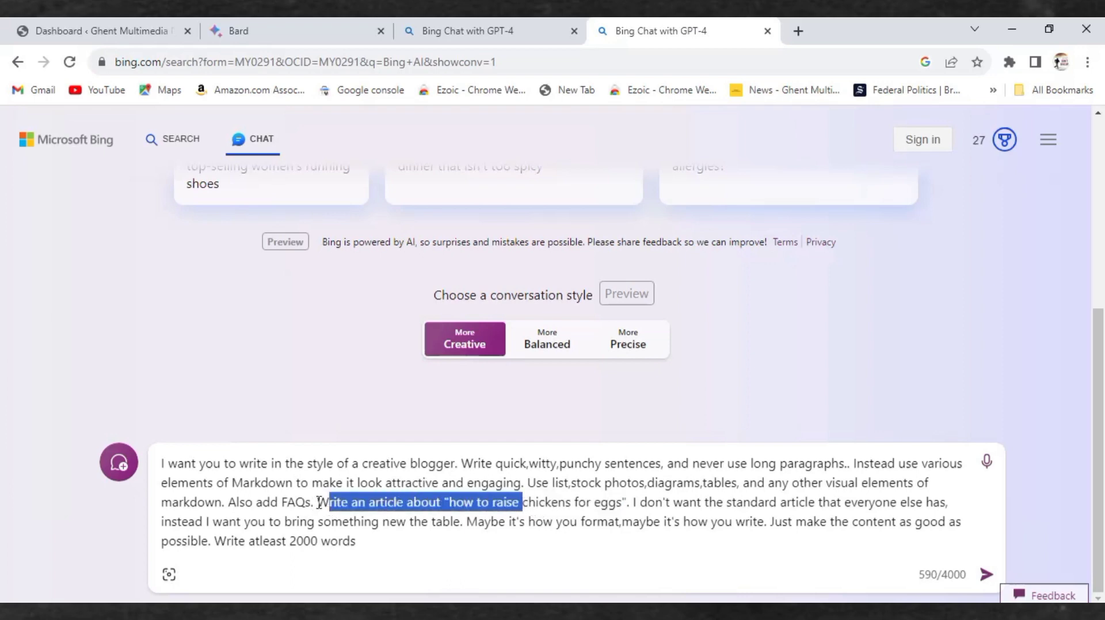
drag(319, 504, 628, 500)
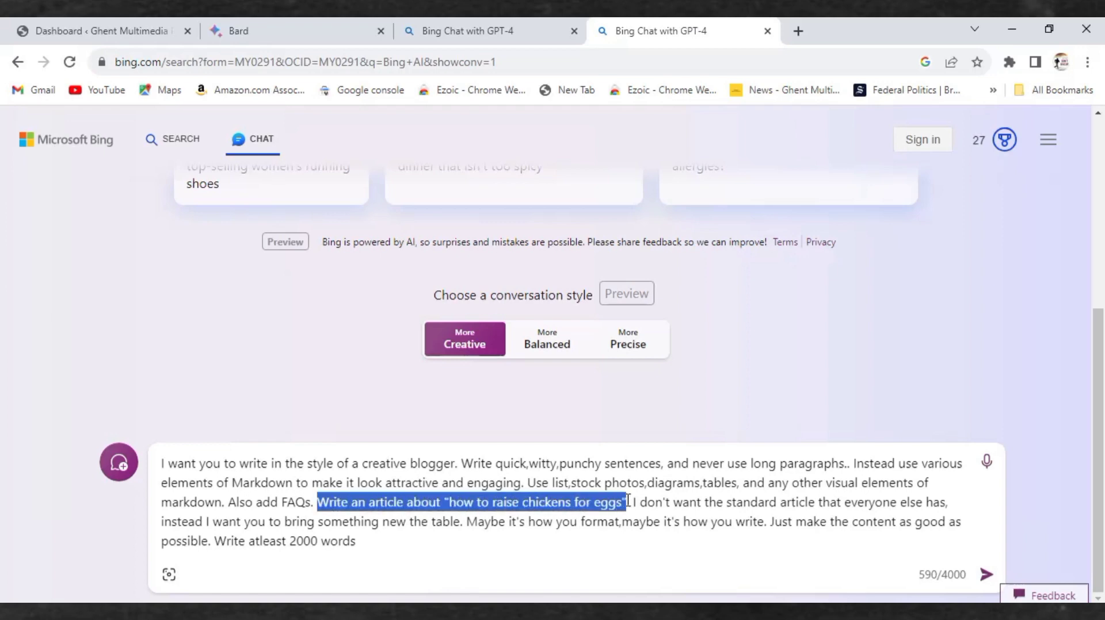
click(466, 509)
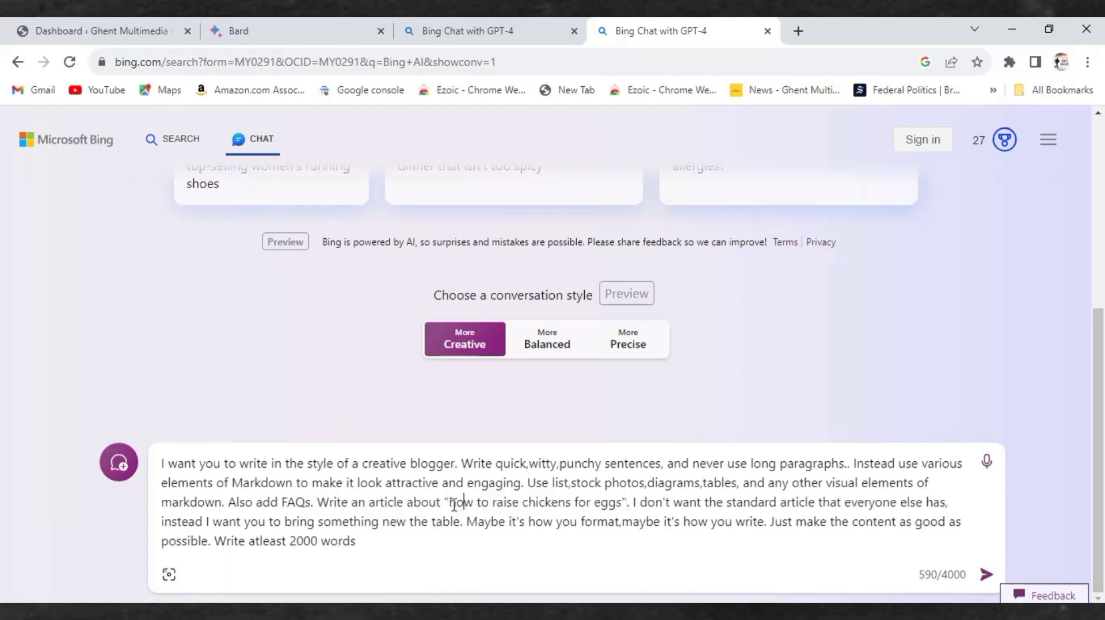
drag(449, 504, 621, 504)
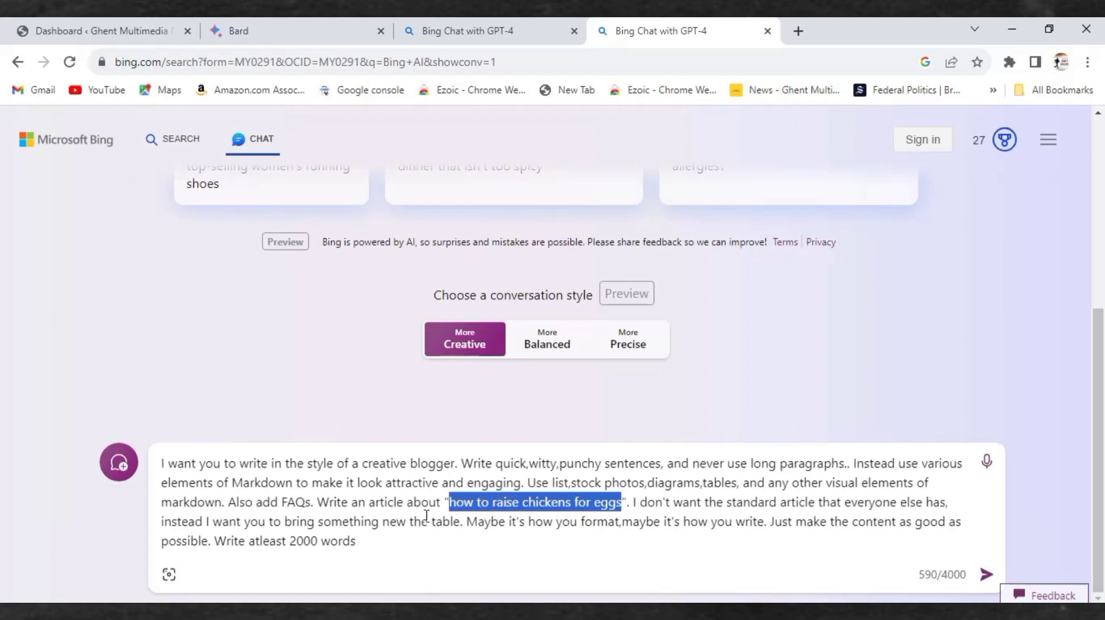
click(496, 503)
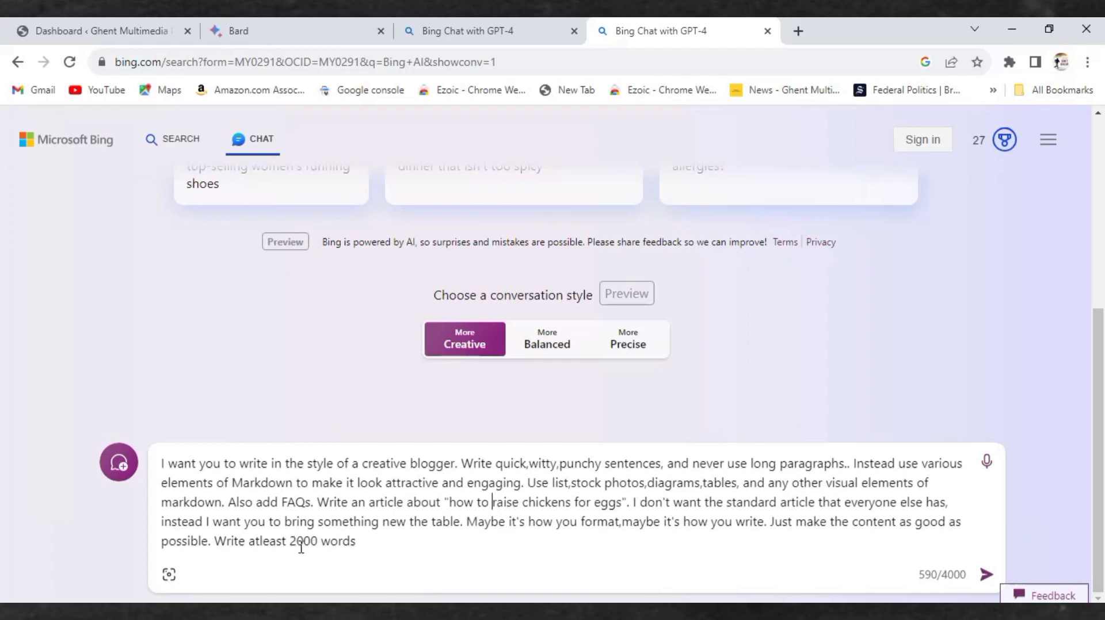
drag(291, 544, 321, 542)
click(361, 541)
Submit the blog-article prompt and let Bing Chat generate the full chicken-raising answer
click(987, 578)
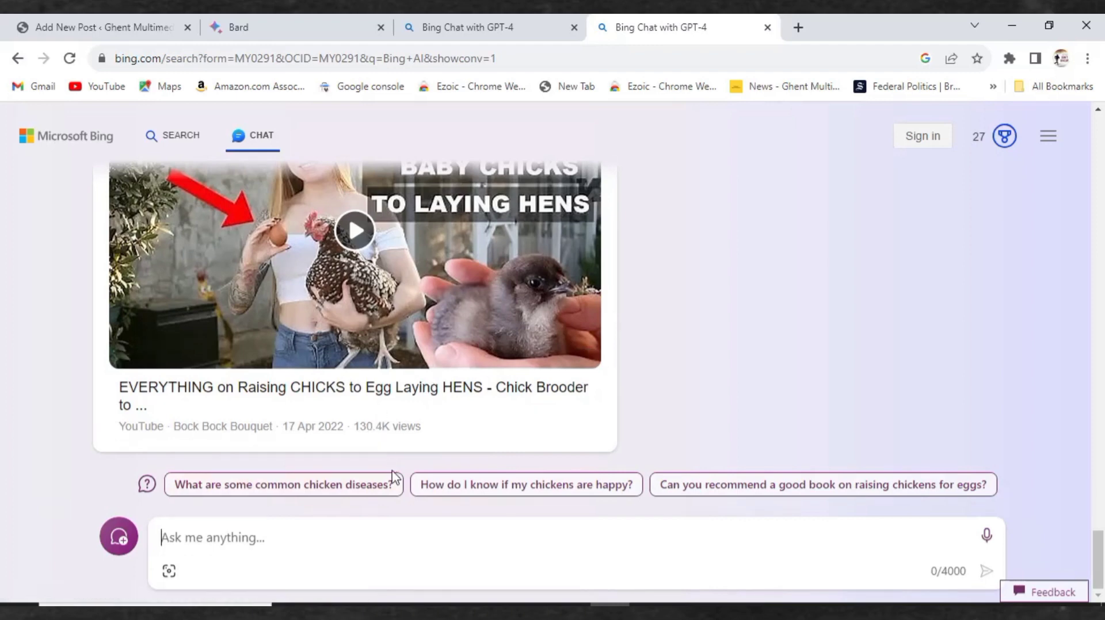
Scroll up from the video card to the heading 'How to Raise Chickens for Eggs: A Cluckin' Good Guide'
scroll(374, 468, up, 1)
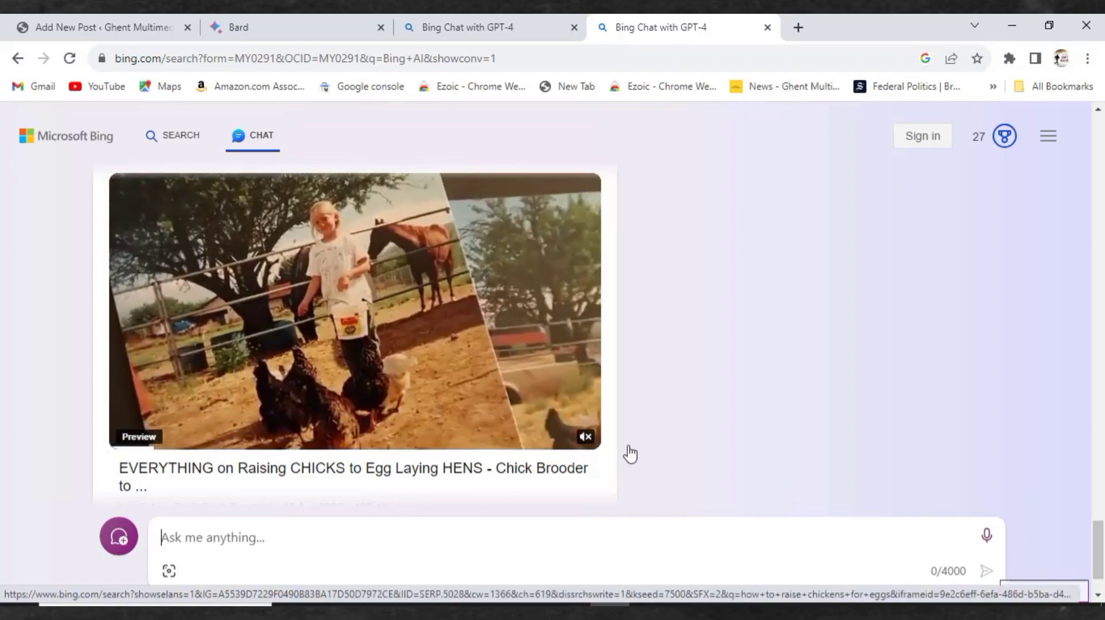
scroll(626, 446, up, 10)
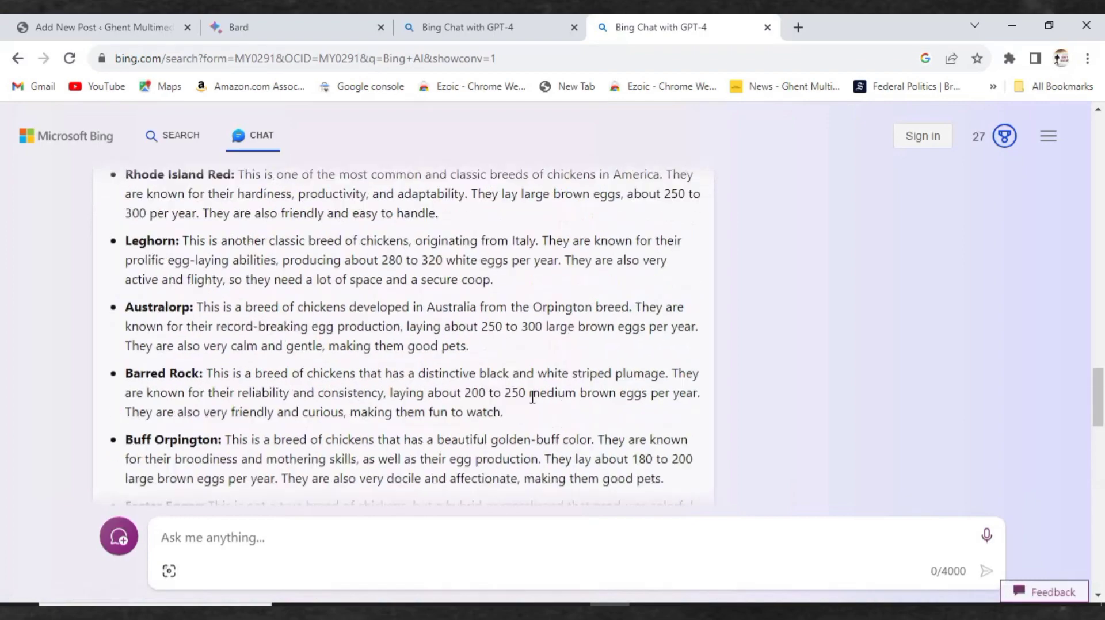
scroll(385, 414, up, 5)
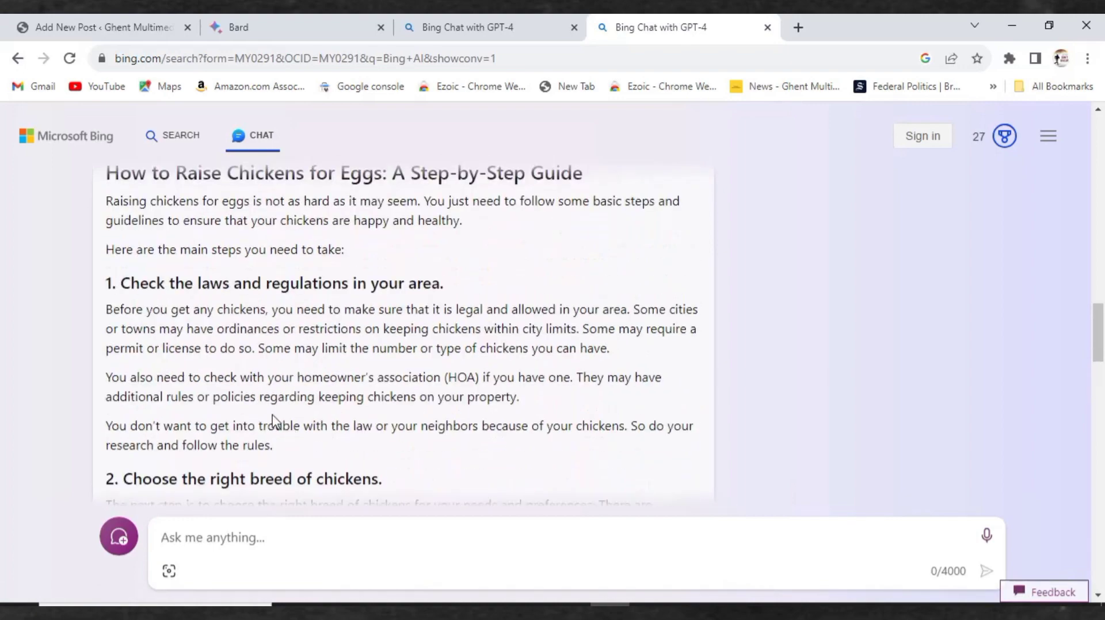
scroll(276, 424, up, 3)
scroll(282, 397, up, 5)
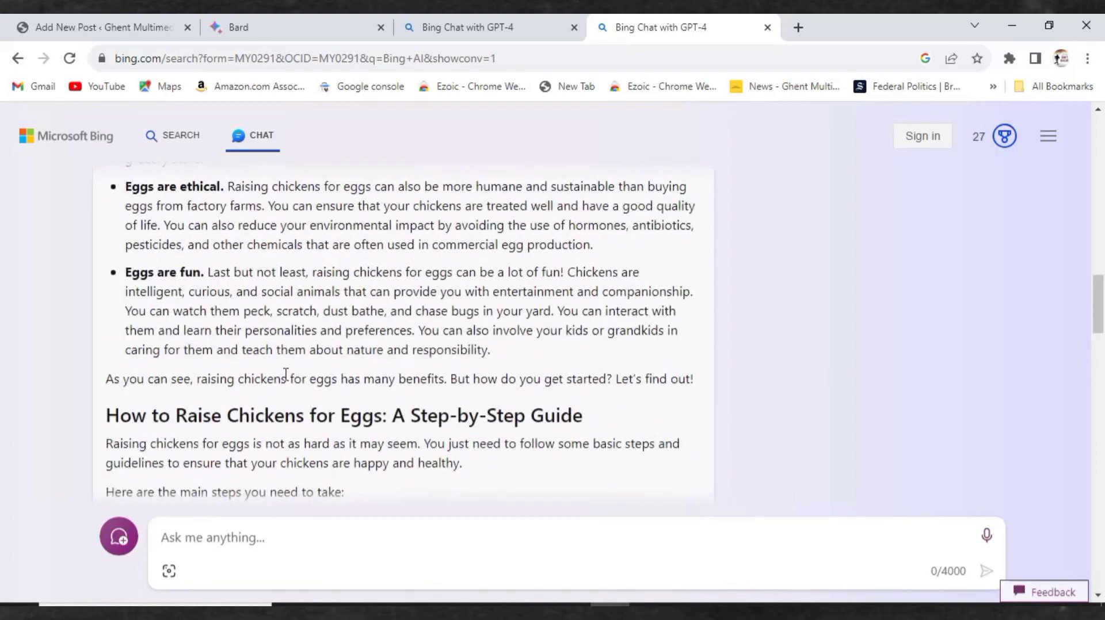
scroll(285, 374, up, 2)
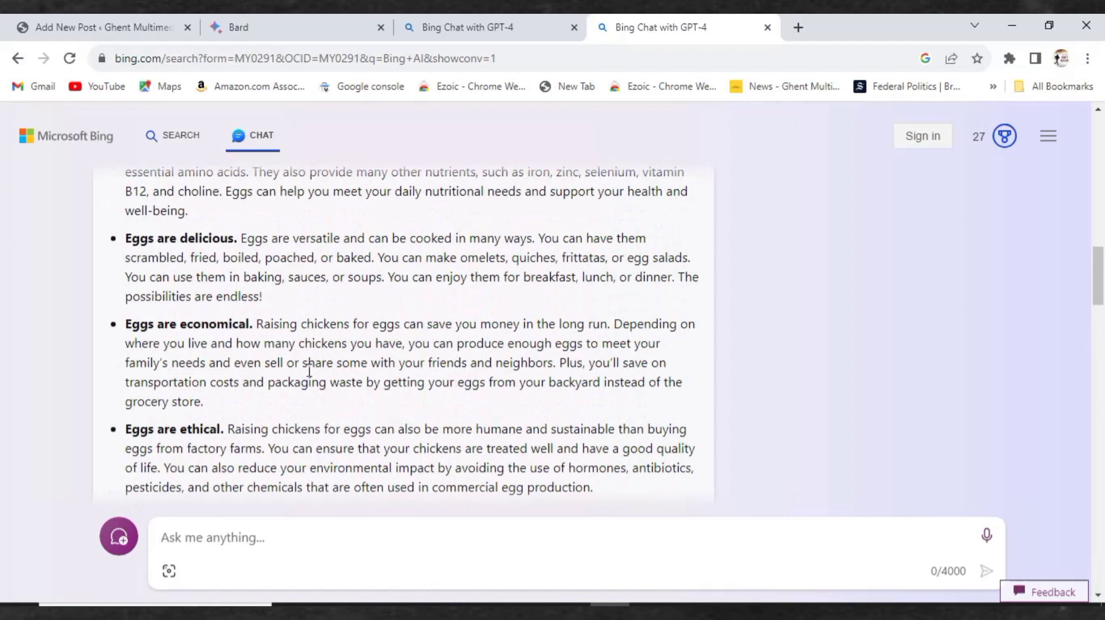
scroll(309, 378, up, 5)
scroll(309, 378, up, 3)
scroll(247, 366, down, 1)
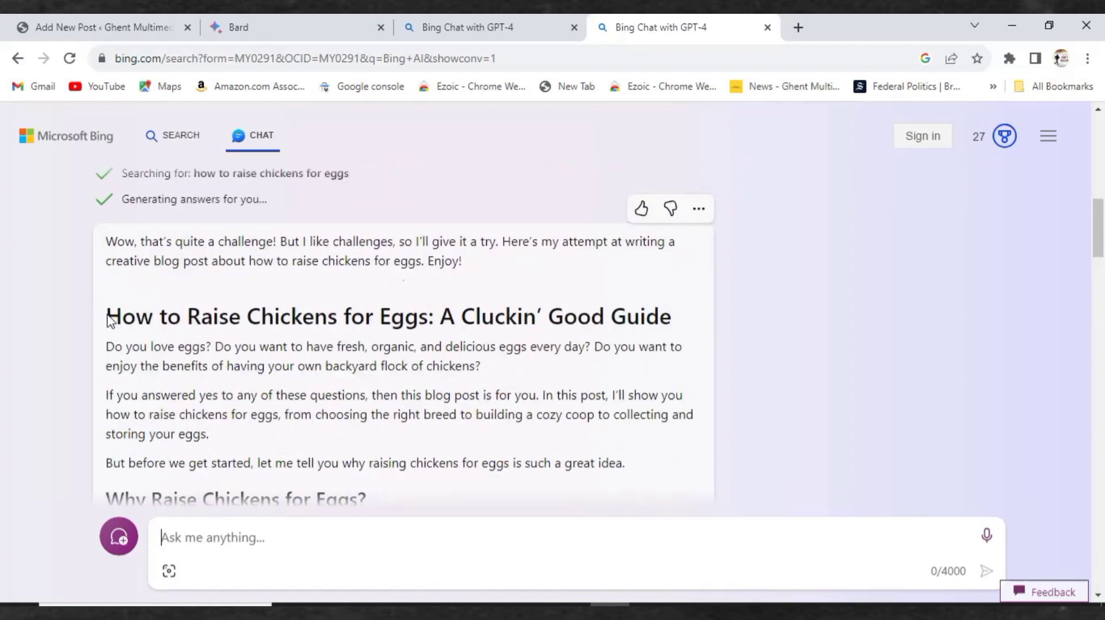
drag(109, 316, 369, 524)
drag(394, 467, 402, 462)
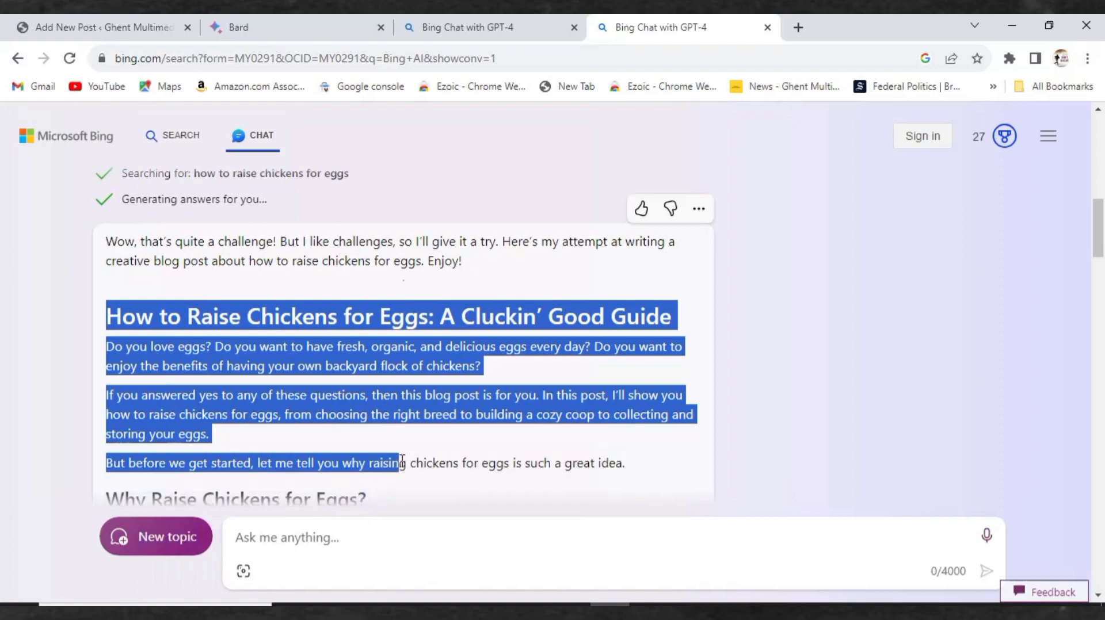
click(336, 367)
scroll(322, 345, down, 15)
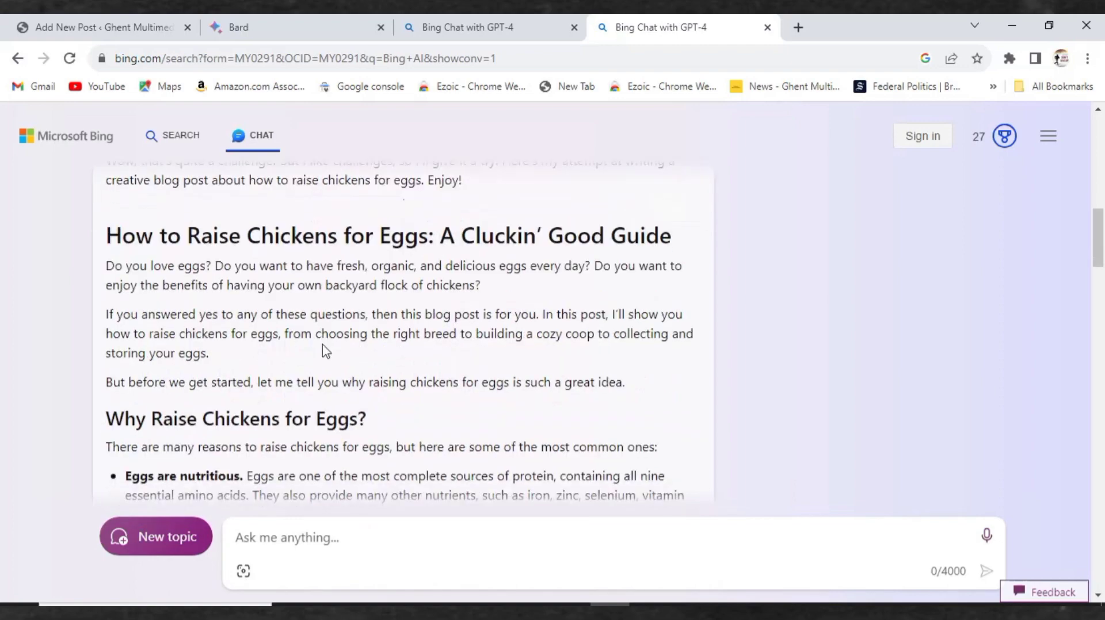